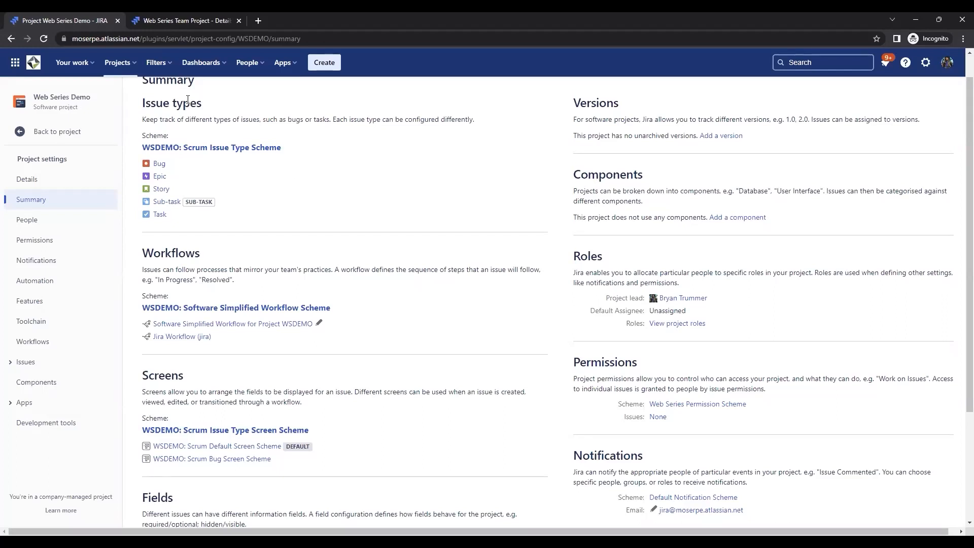
# - Review the Web Series Demo project summary and open its Web Series Permission Scheme in a new browser tab
pyautogui.scroll(-2, 231, 254)
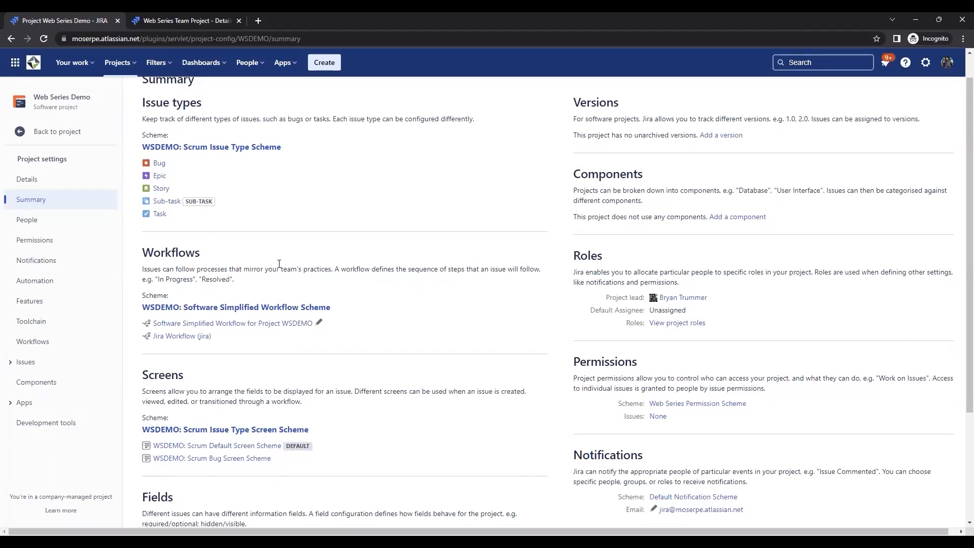
pyautogui.scroll(-1, 248, 349)
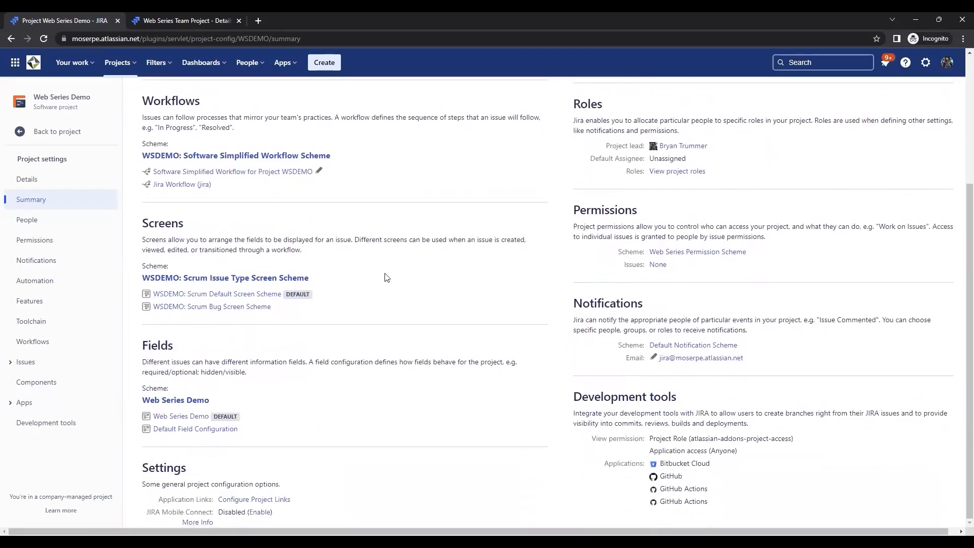
pyautogui.scroll(3, 355, 300)
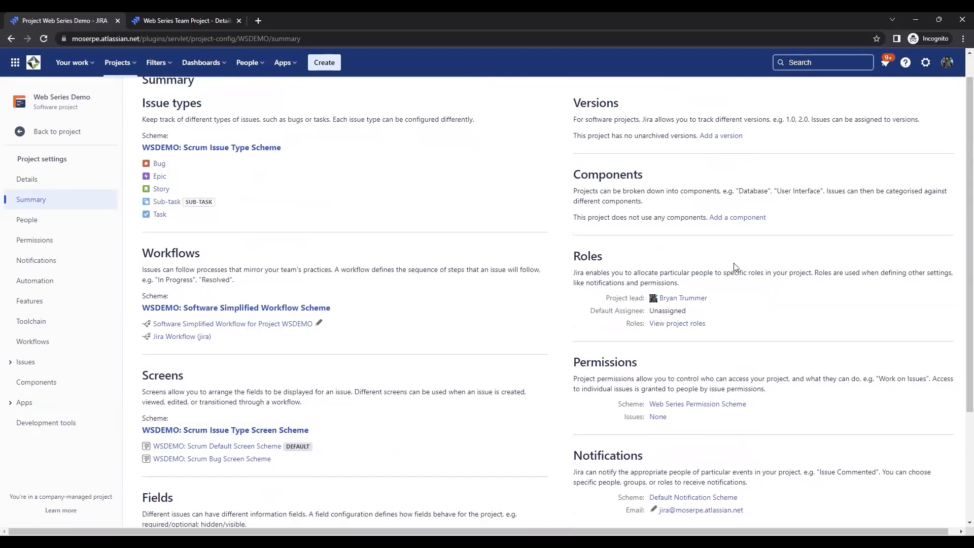
pyautogui.scroll(-2, 733, 270)
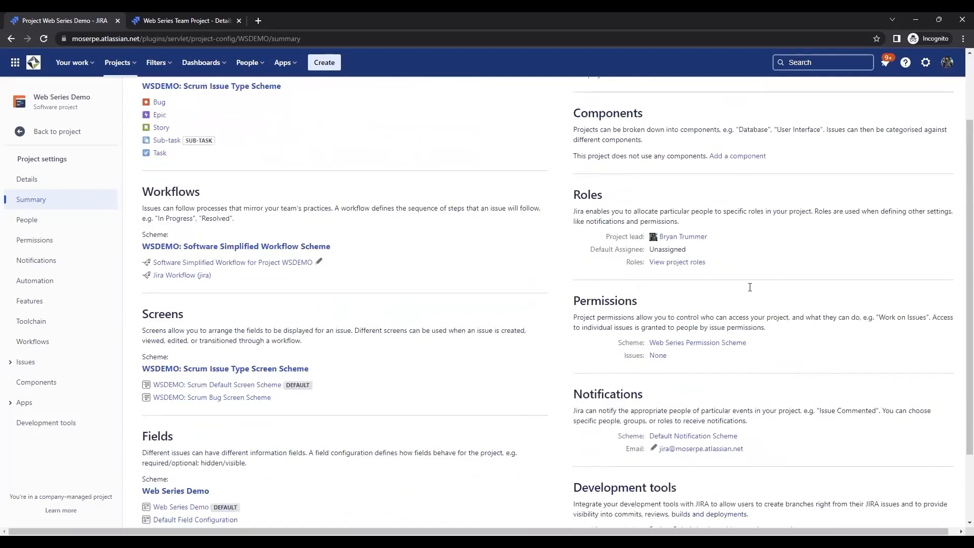
pyautogui.moveTo(651, 268); pyautogui.dragTo(568, 262)
pyautogui.click(736, 284)
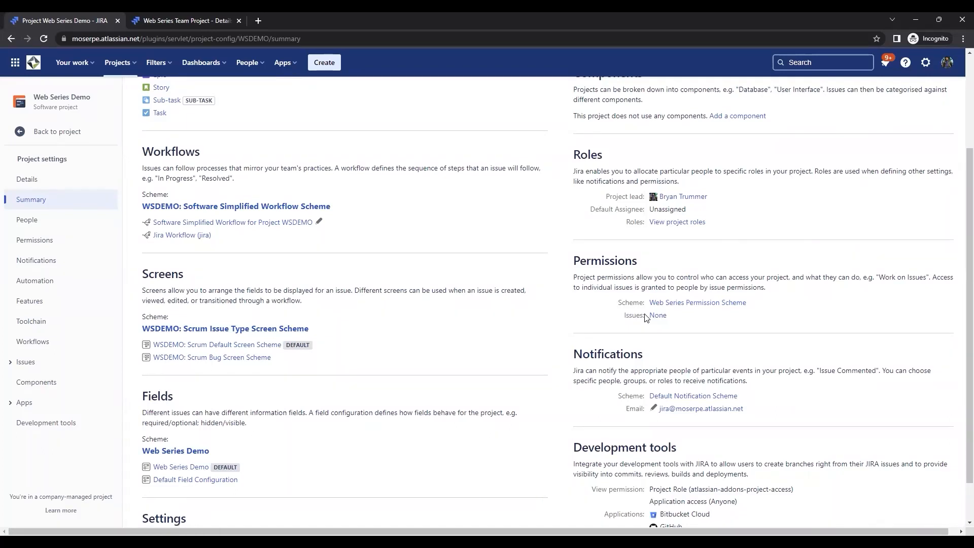
pyautogui.rightClick(721, 305)
pyautogui.click(726, 309)
pyautogui.click(178, 17)
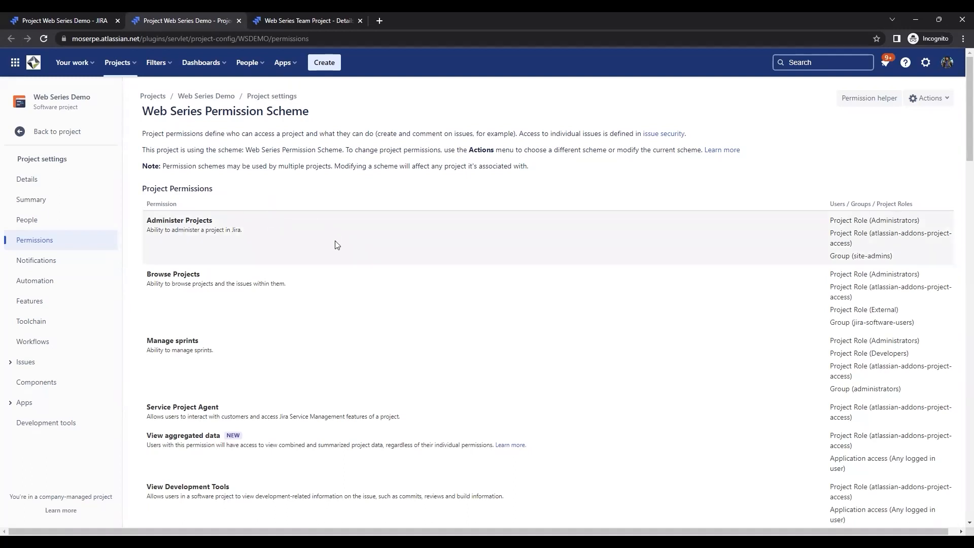
# - Examine the scheme's project, issue, comment, attachment and time tracking permissions and who holds each one
pyautogui.scroll(-1, 335, 260)
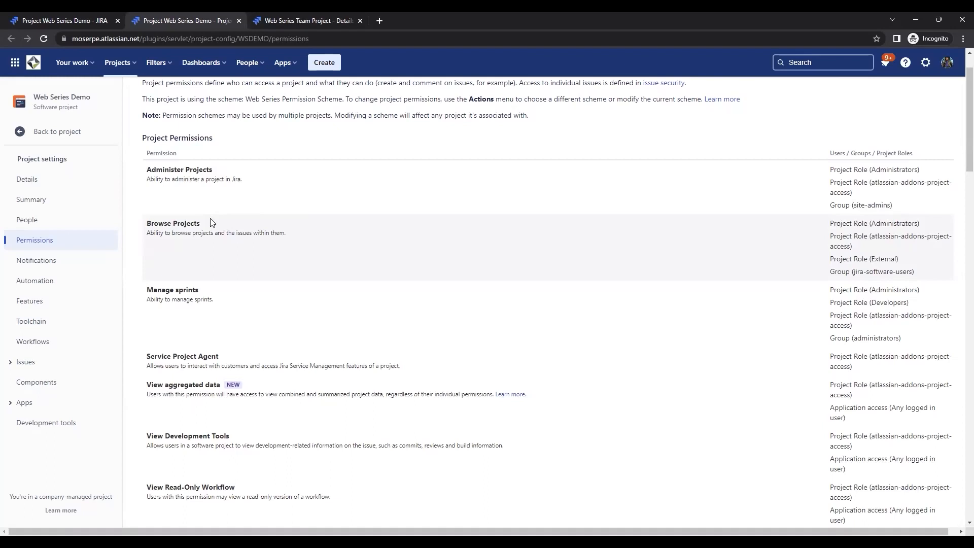
pyautogui.scroll(-2, 334, 260)
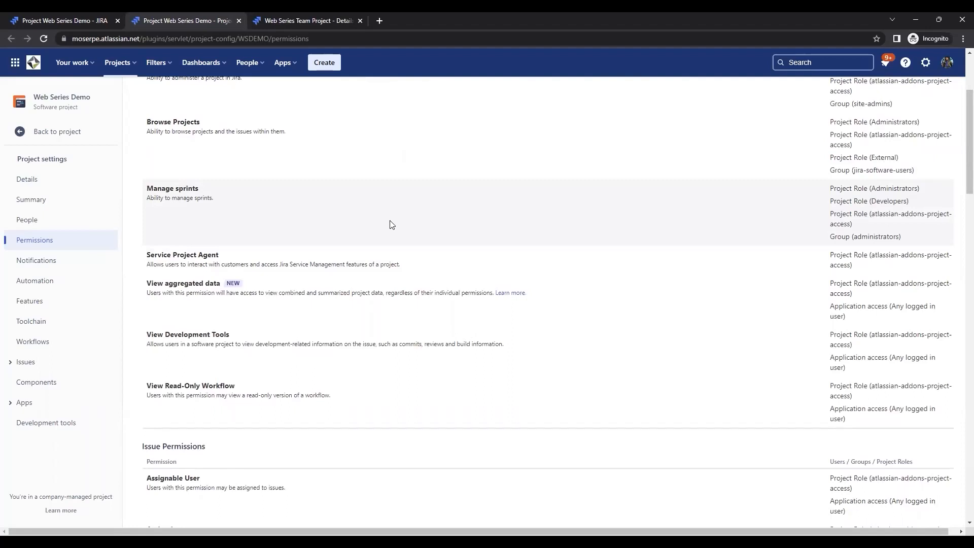
pyautogui.scroll(-5, 432, 234)
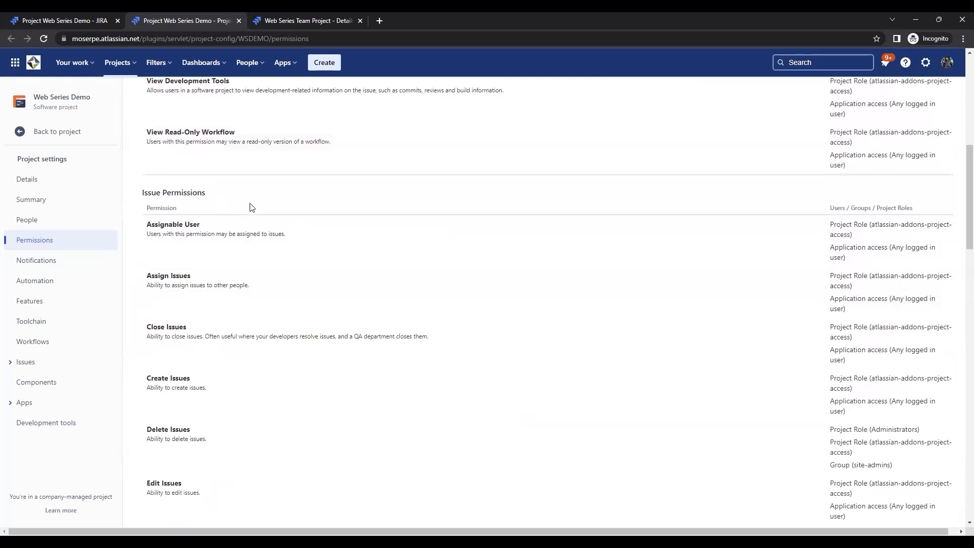
pyautogui.scroll(-1, 292, 233)
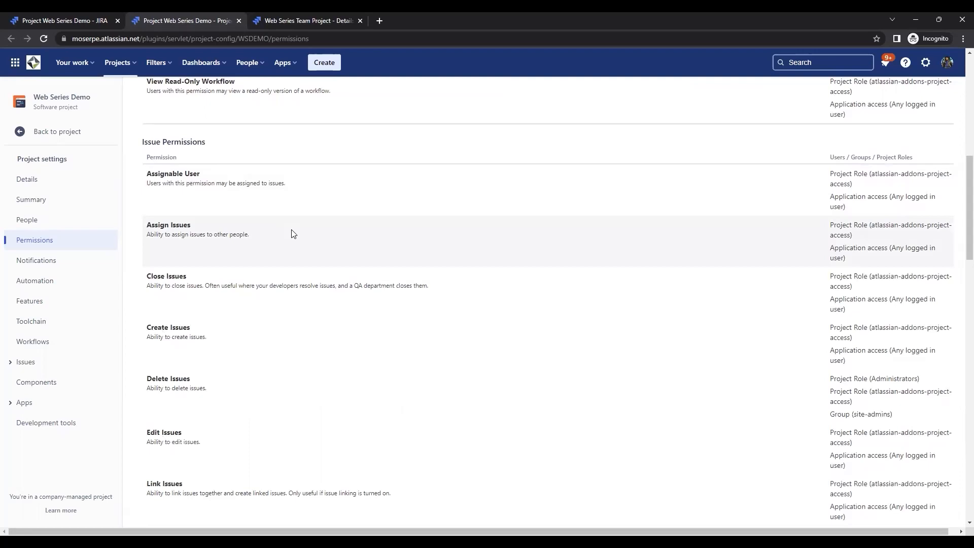
pyautogui.scroll(-1, 285, 274)
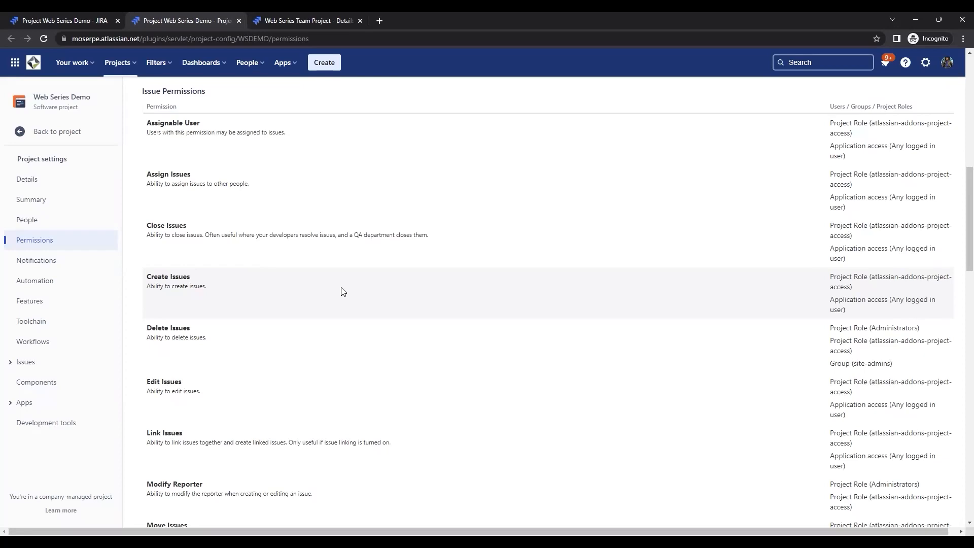
pyautogui.scroll(-7, 341, 291)
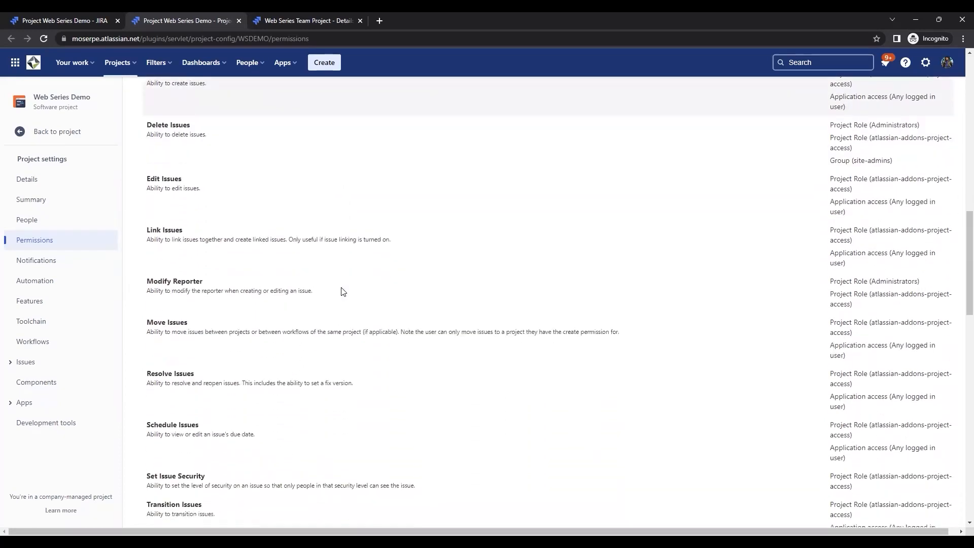
pyautogui.scroll(-10, 341, 291)
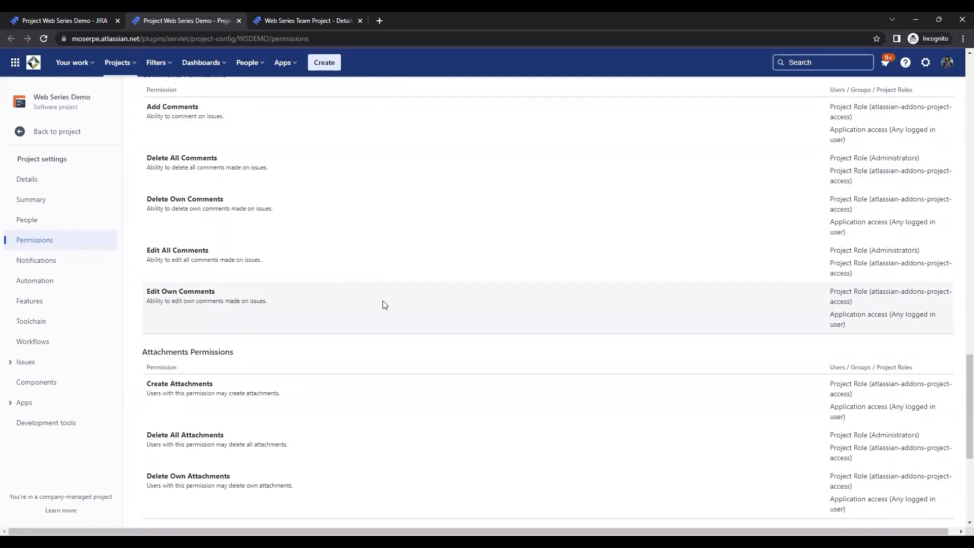
pyautogui.scroll(-3, 388, 309)
pyautogui.scroll(-2, 388, 309)
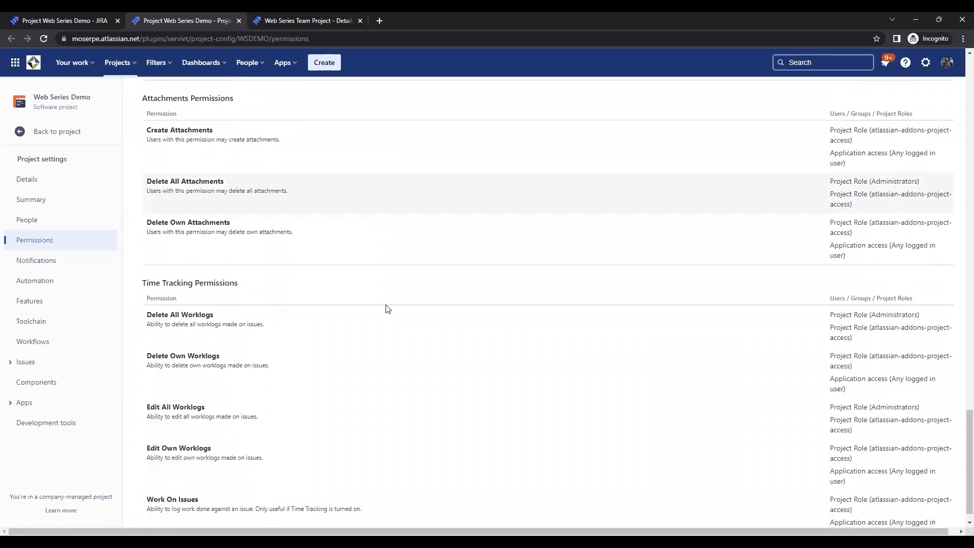
# - Open the Web Series Permission Scheme for editing
pyautogui.scroll(20, 389, 308)
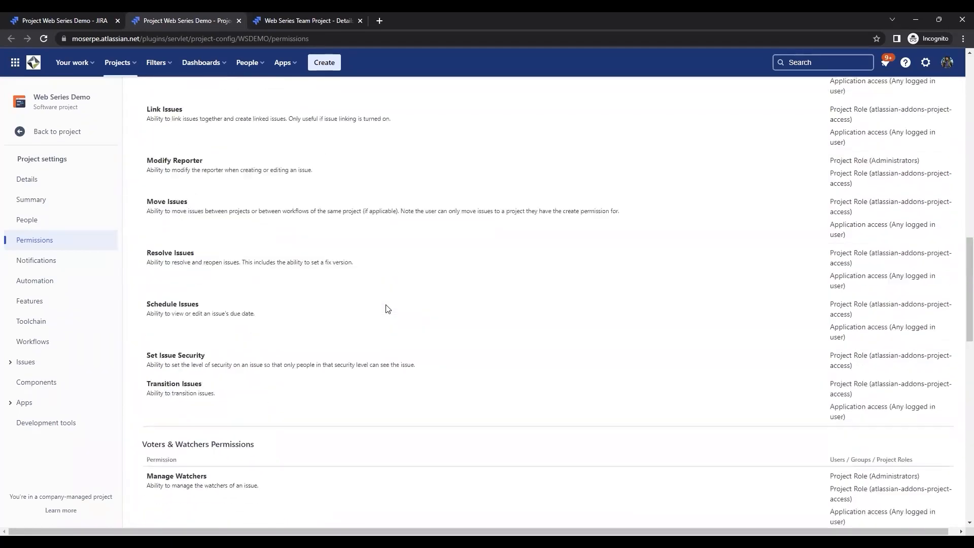
pyautogui.scroll(3, 388, 308)
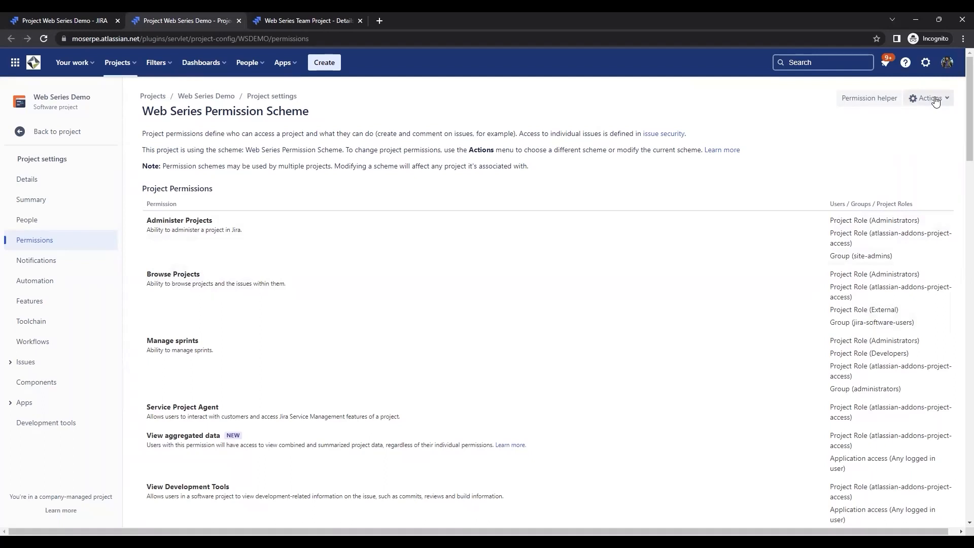
pyautogui.click(937, 102)
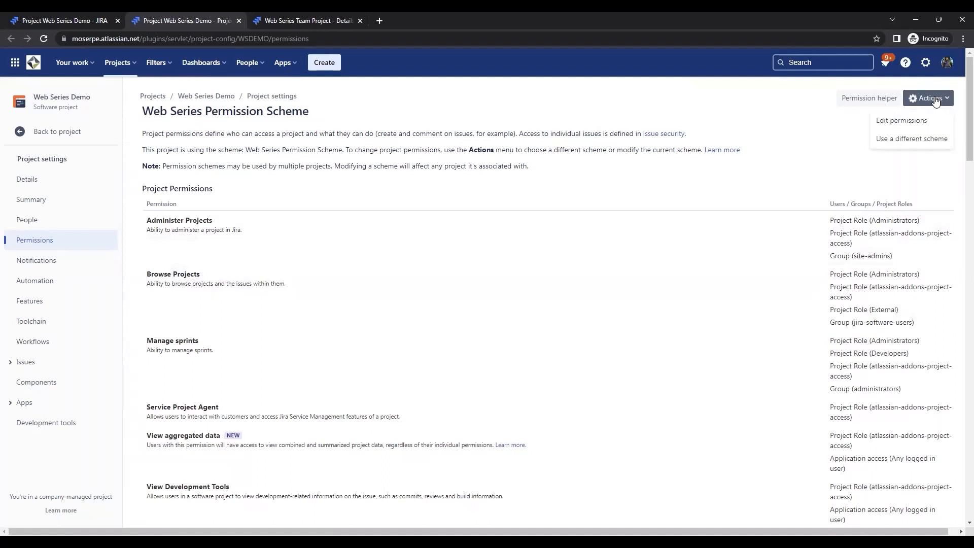
pyautogui.click(903, 122)
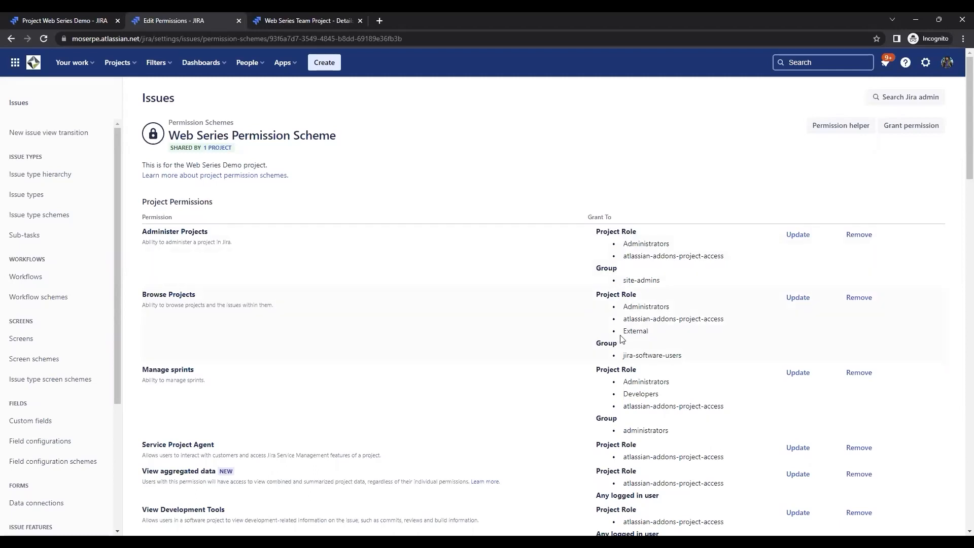
# - Grant the Browse Projects permission to the Developers project role
pyautogui.click(798, 299)
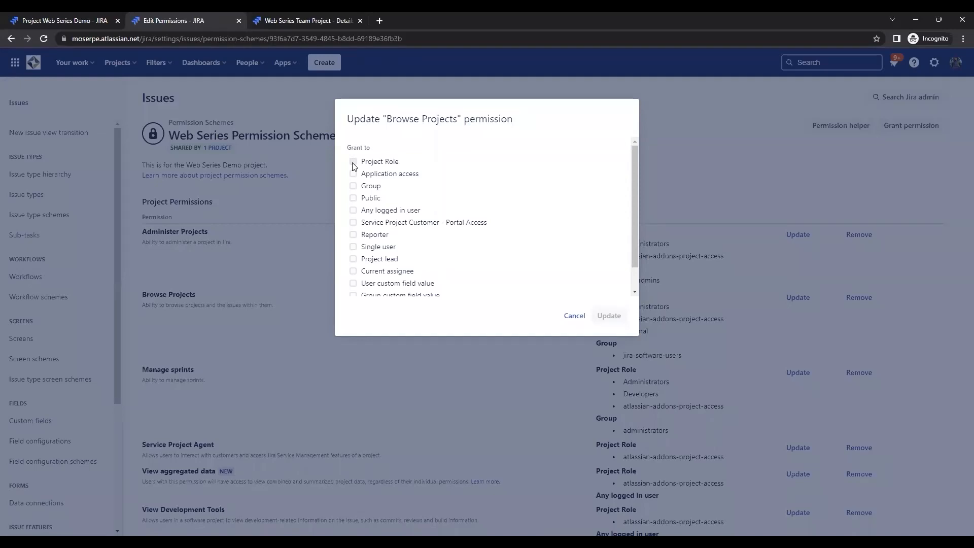
pyautogui.click(352, 163)
pyautogui.click(474, 181)
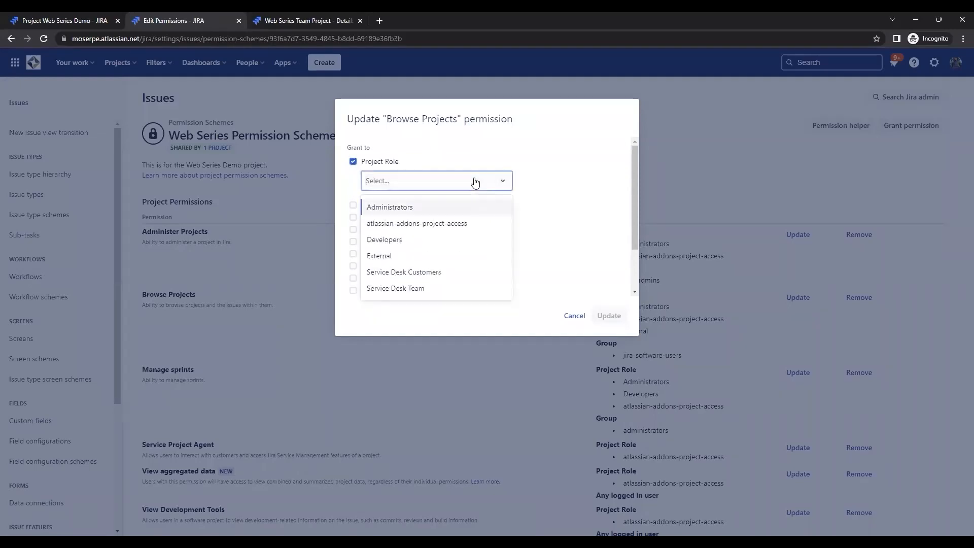
pyautogui.click(399, 244)
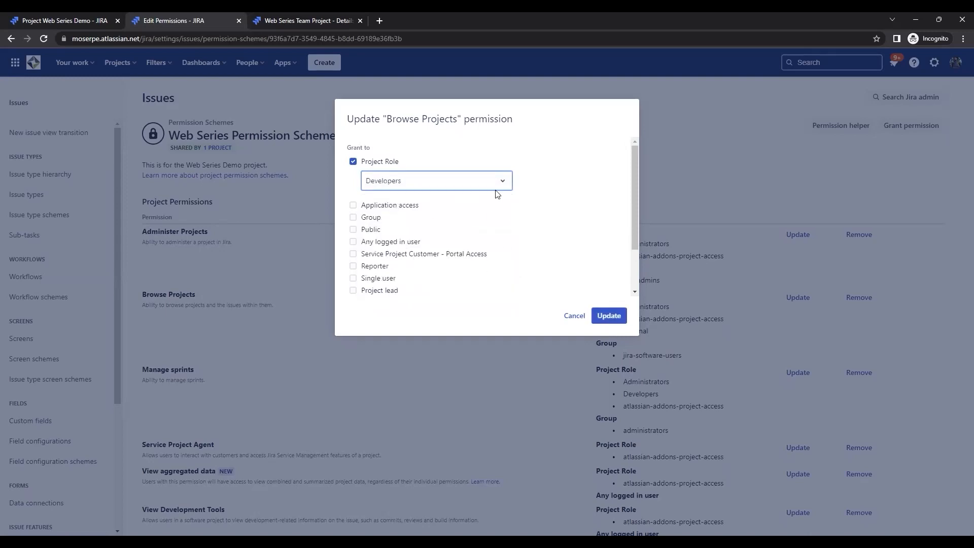
pyautogui.click(500, 181)
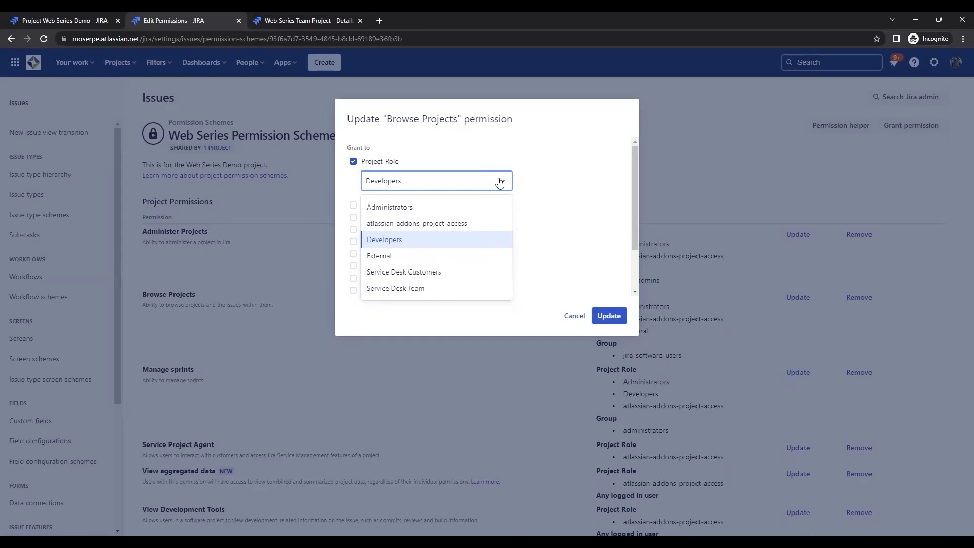
pyautogui.click(397, 238)
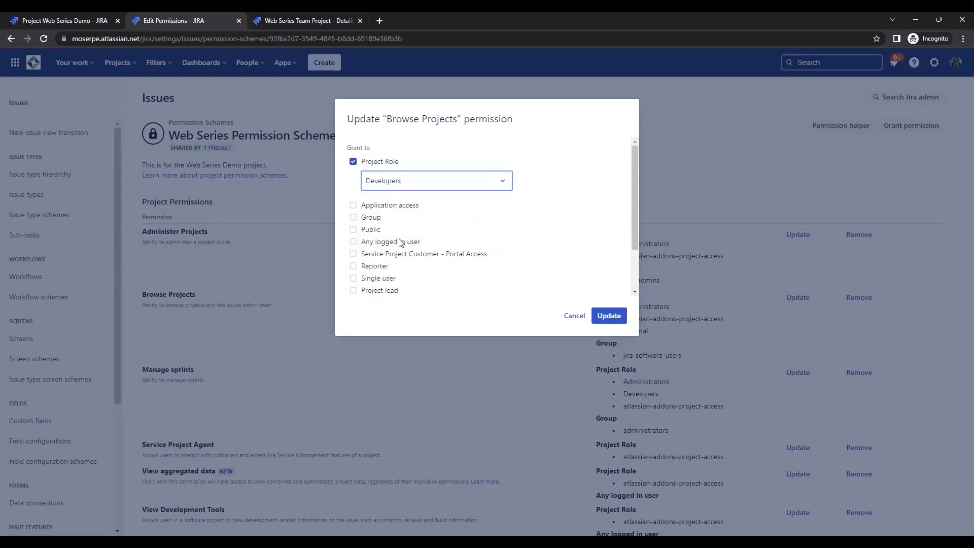
pyautogui.click(608, 316)
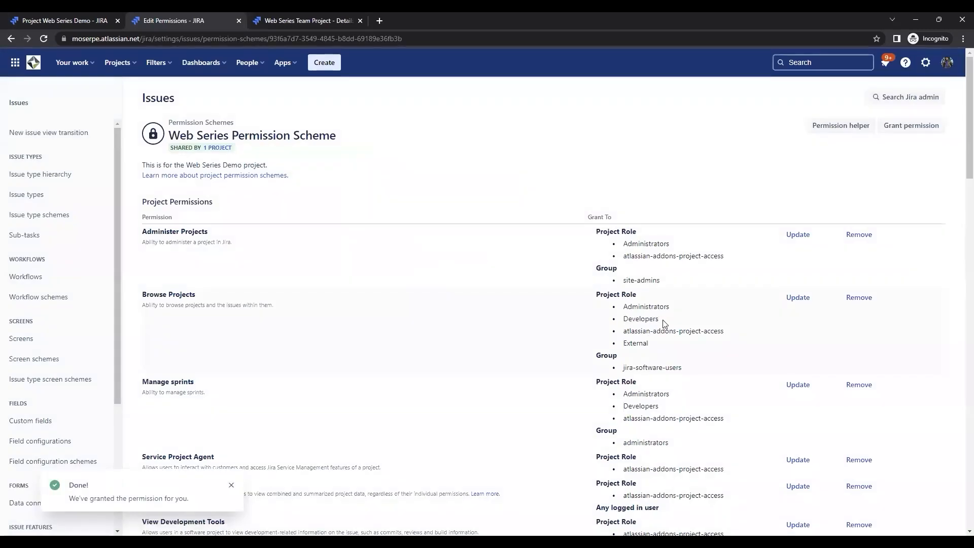
# - Remove the Developers project role from the Browse Projects permission
pyautogui.click(859, 297)
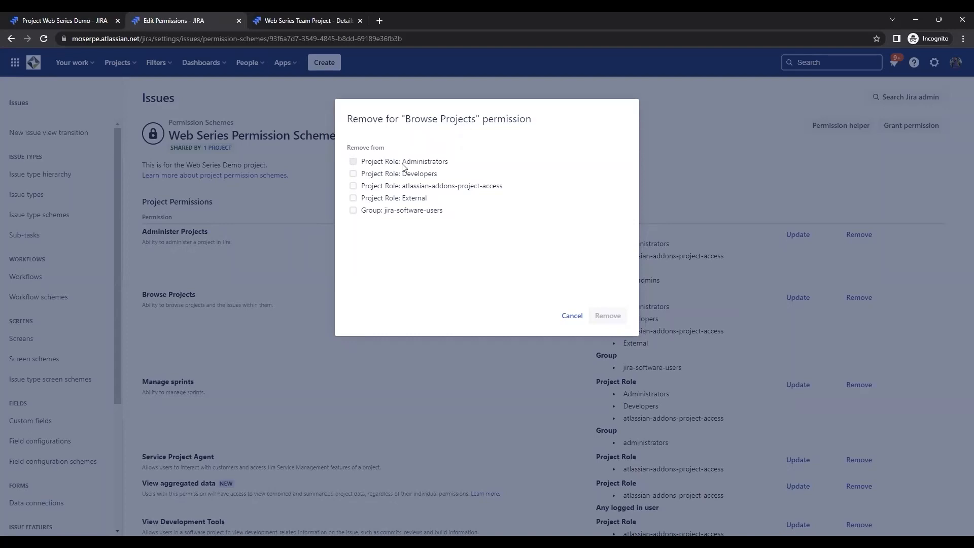
pyautogui.click(353, 174)
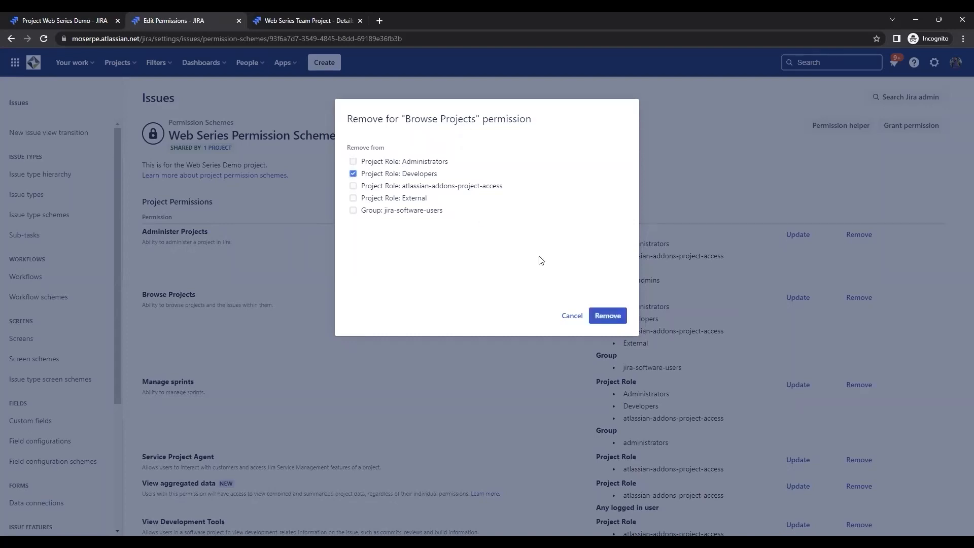
pyautogui.click(608, 316)
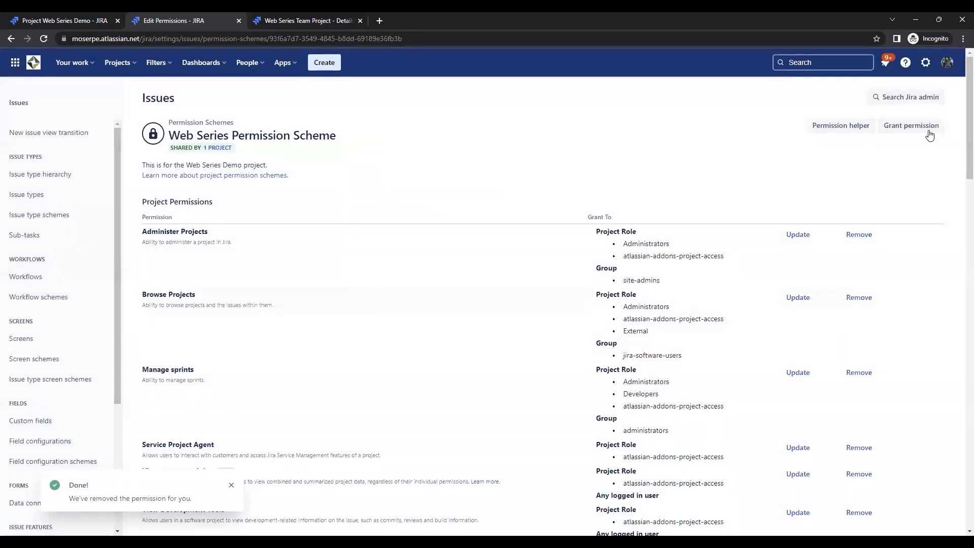
# - Start a new permission grant covering Browse Projects, Service Project Agent and View Read-Only Workflow
pyautogui.click(930, 128)
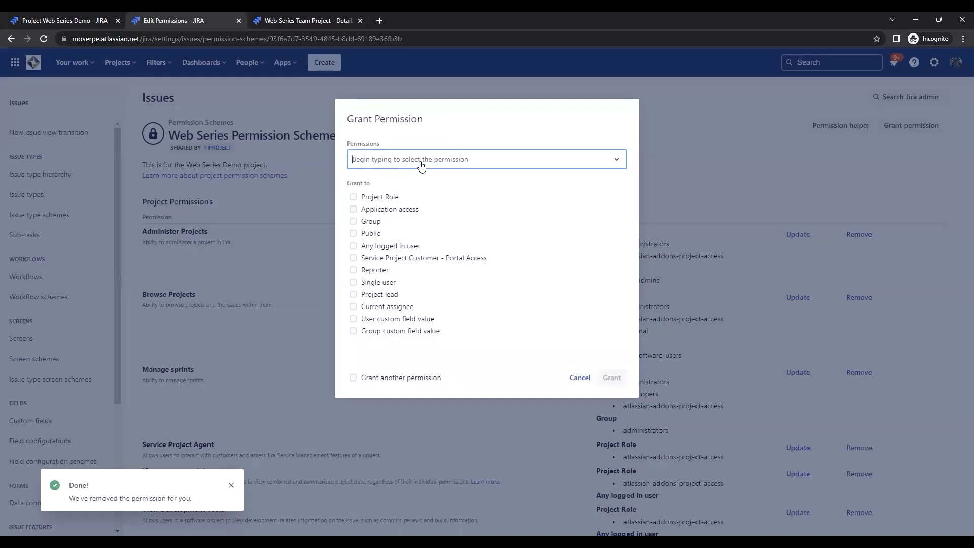
pyautogui.click(421, 165)
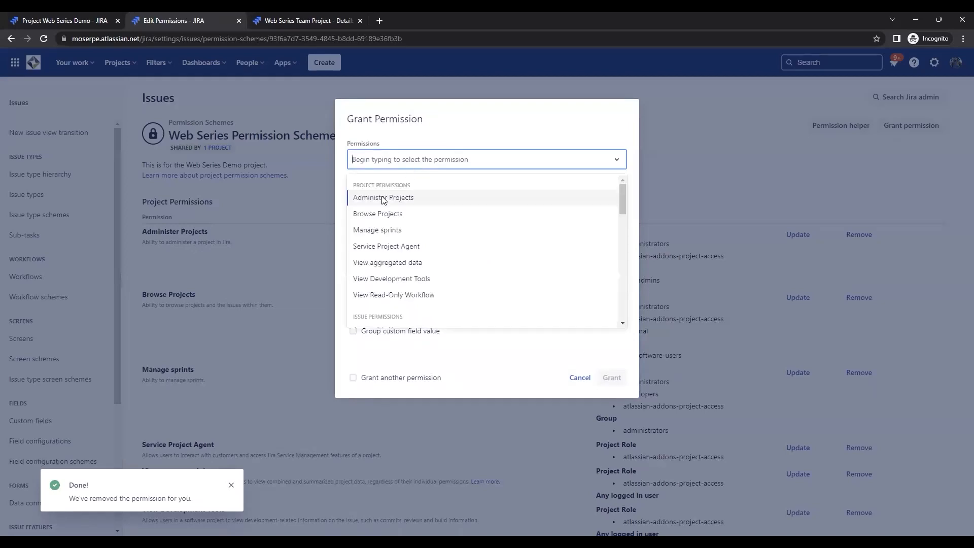
pyautogui.click(380, 214)
pyautogui.click(445, 167)
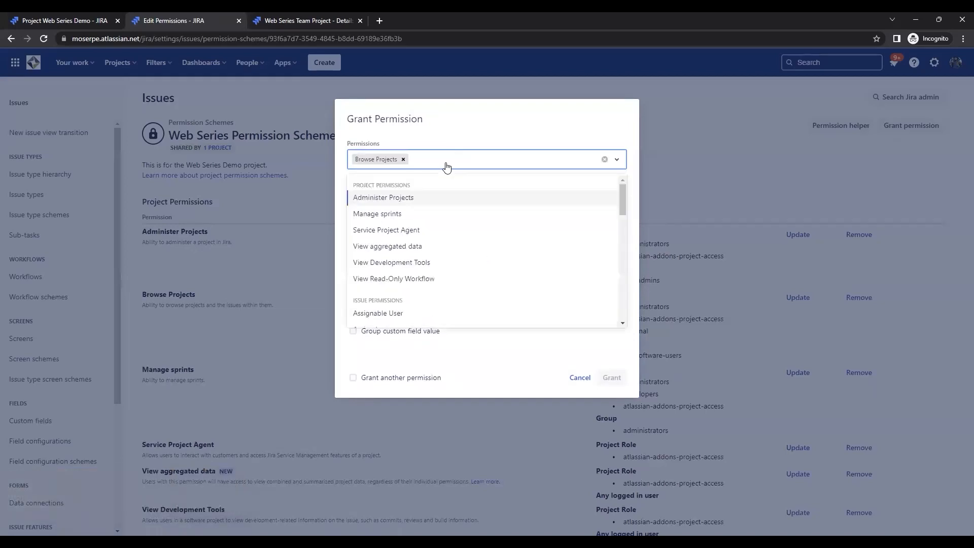
pyautogui.click(404, 234)
pyautogui.click(501, 163)
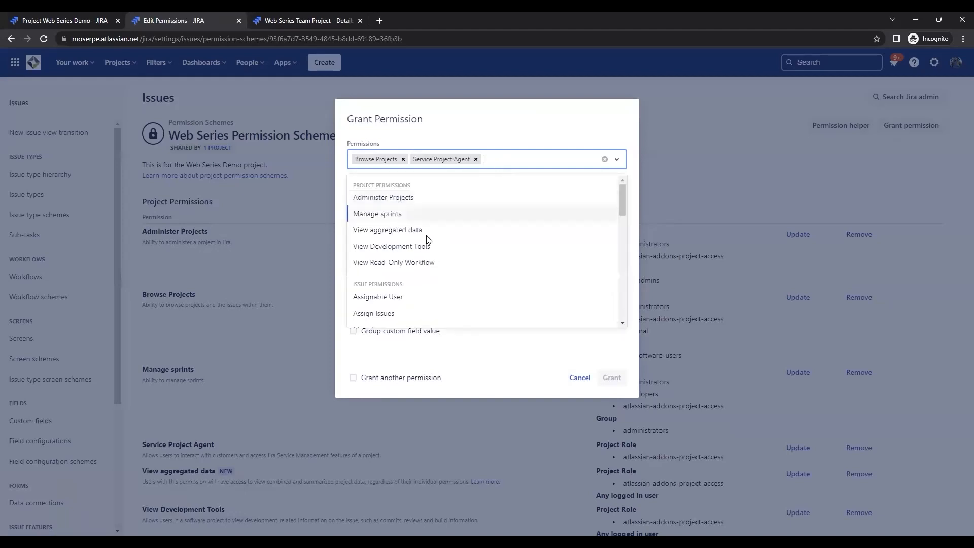
pyautogui.click(398, 264)
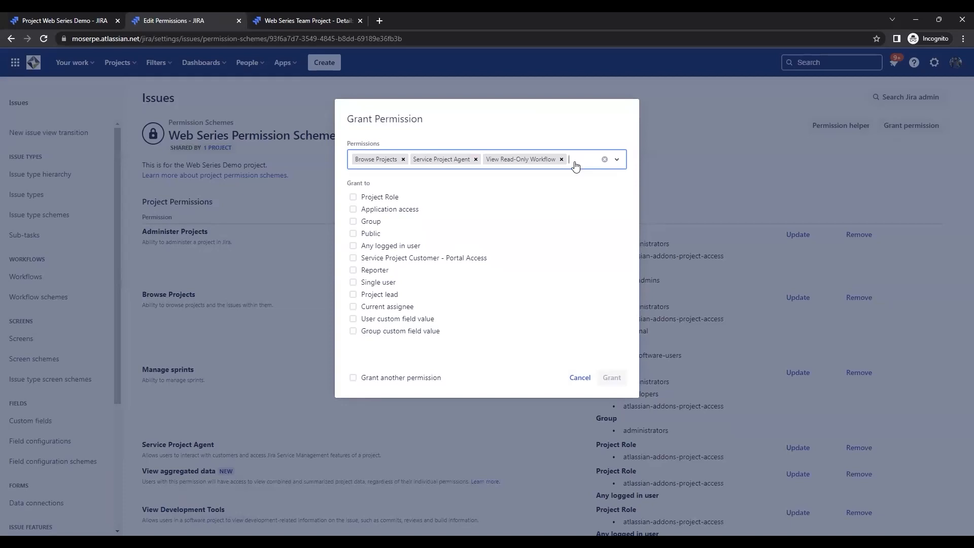
# - Try Jira Software application access as the grantee for the selected permissions, and clear that choice
pyautogui.click(353, 209)
pyautogui.click(459, 233)
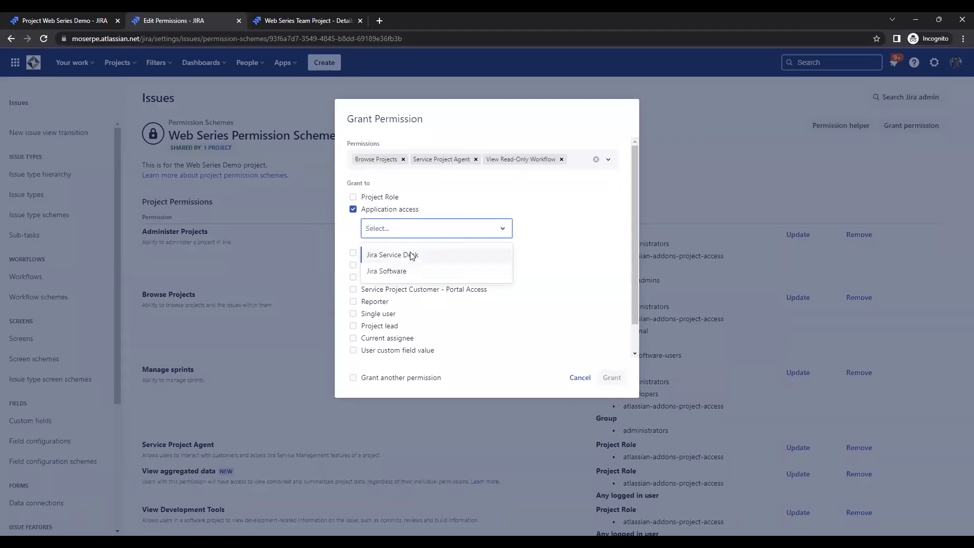
pyautogui.click(398, 270)
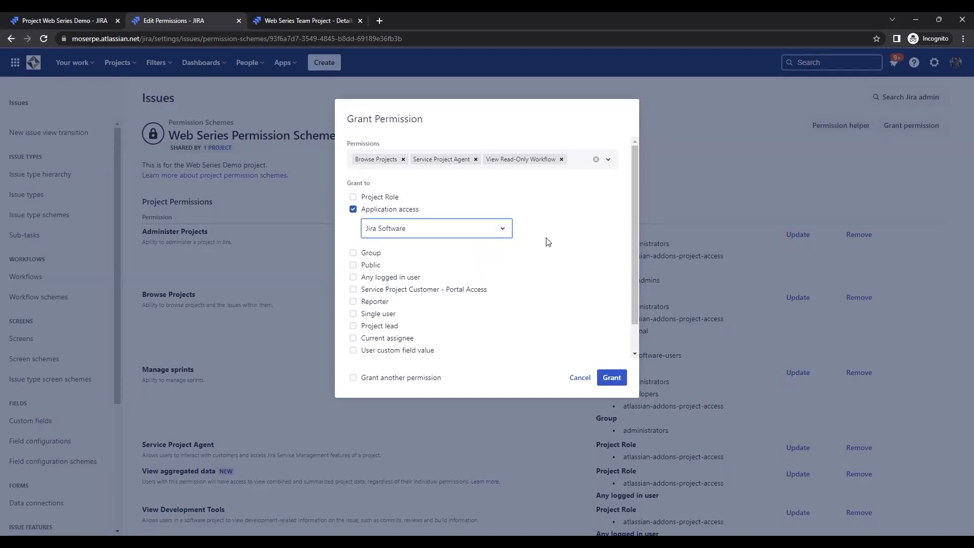
pyautogui.click(353, 209)
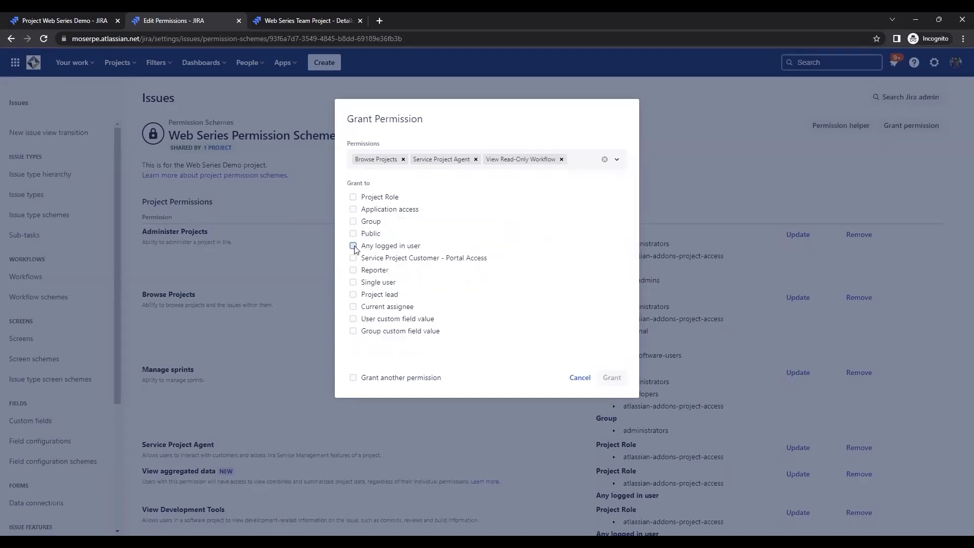
# - Try Any logged in user and Public as grantees for the selected permissions, and cancel the grant
pyautogui.click(354, 246)
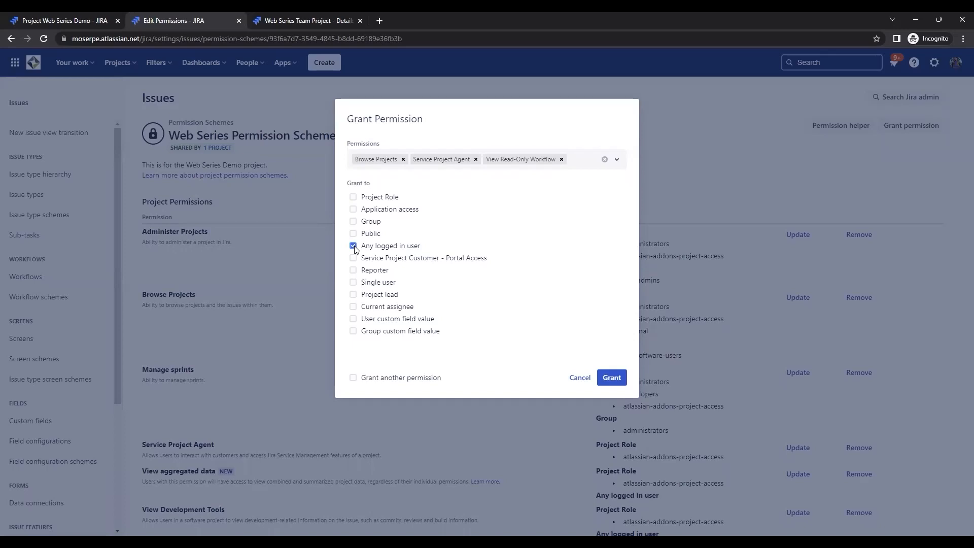
pyautogui.click(353, 246)
pyautogui.click(353, 234)
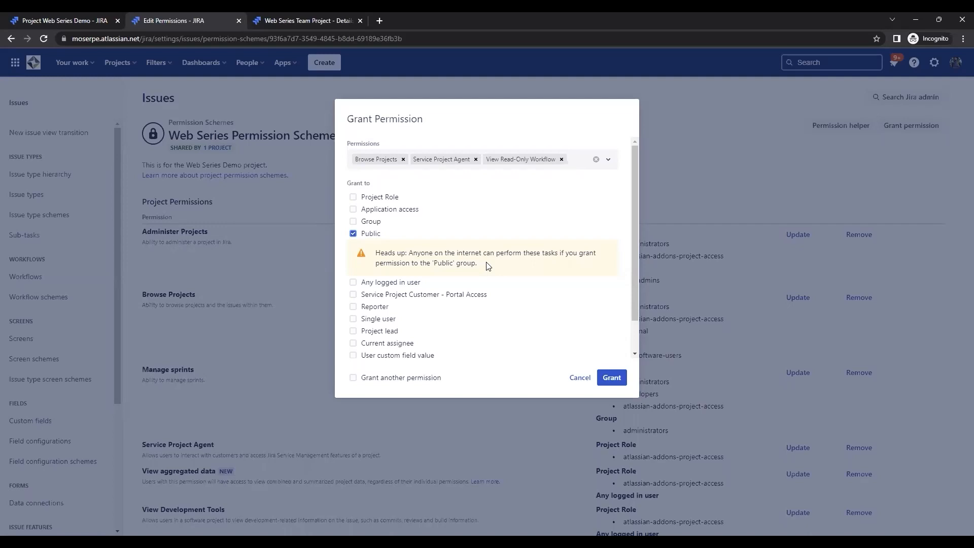
pyautogui.click(579, 378)
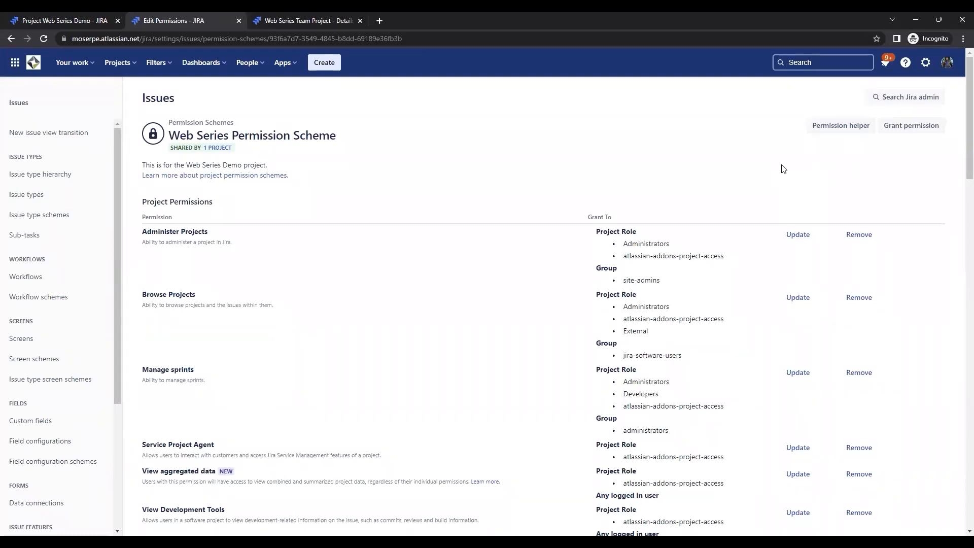
# - Fill in the Permission helper with a user's name and the Assign Issues permission, and close it without submitting
pyautogui.click(837, 128)
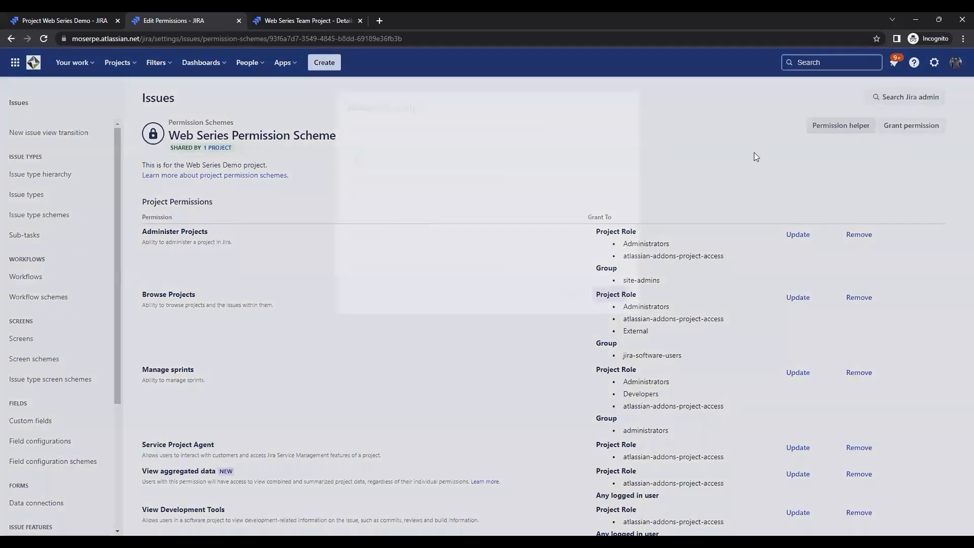
pyautogui.click(433, 155)
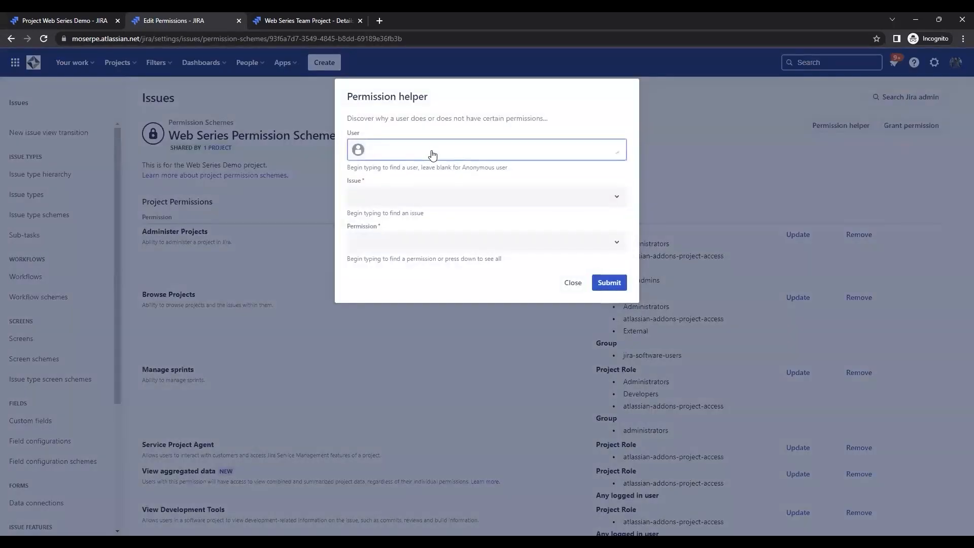
pyautogui.write('bryan')
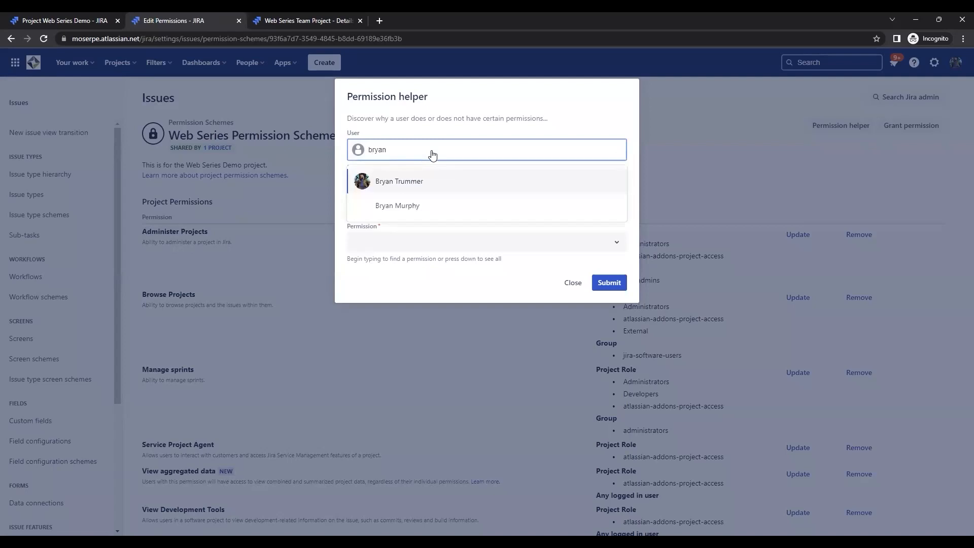
pyautogui.click(412, 182)
pyautogui.click(404, 198)
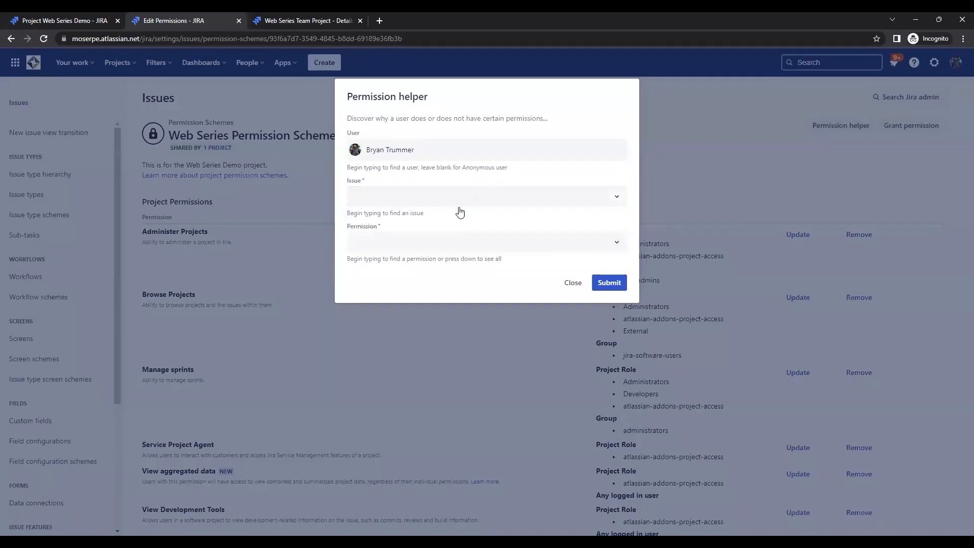
pyautogui.click(418, 243)
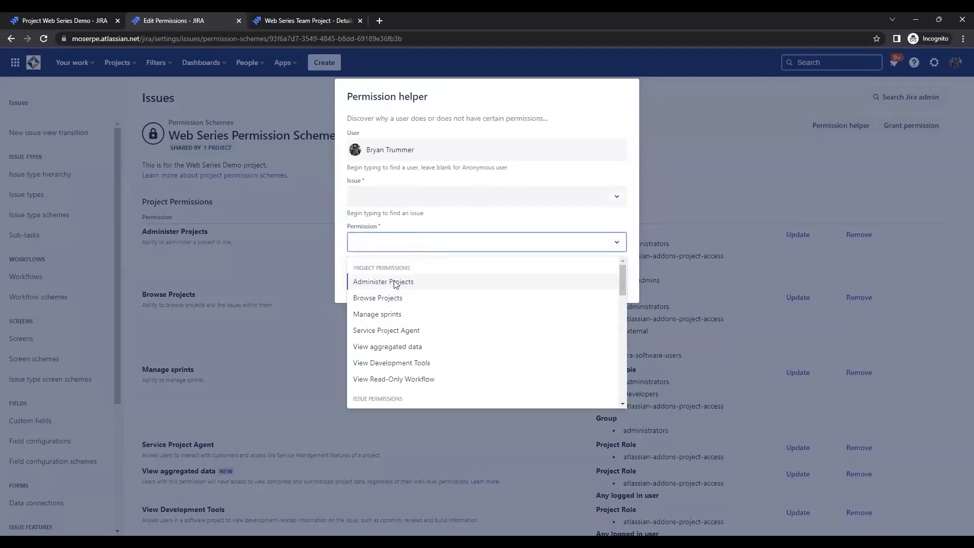
pyautogui.scroll(-4, 391, 302)
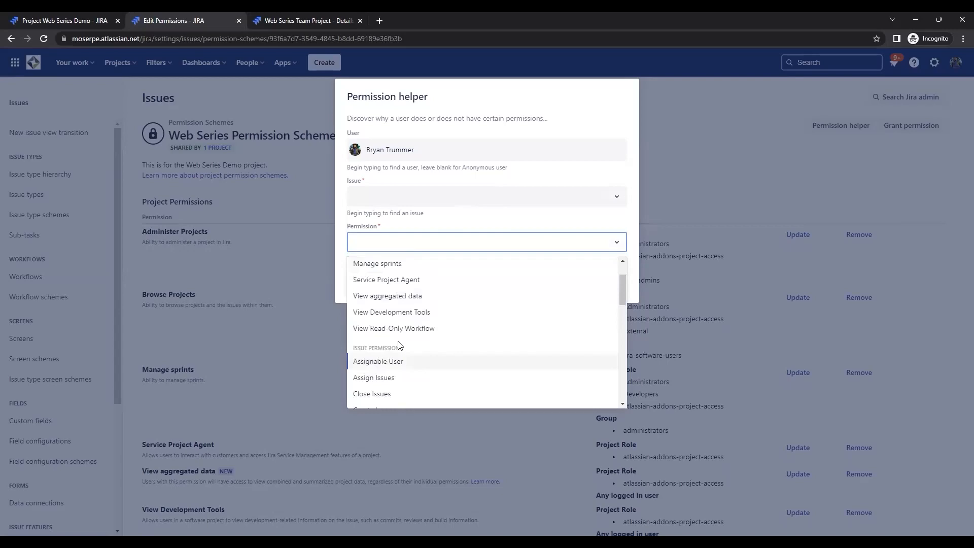
pyautogui.click(386, 327)
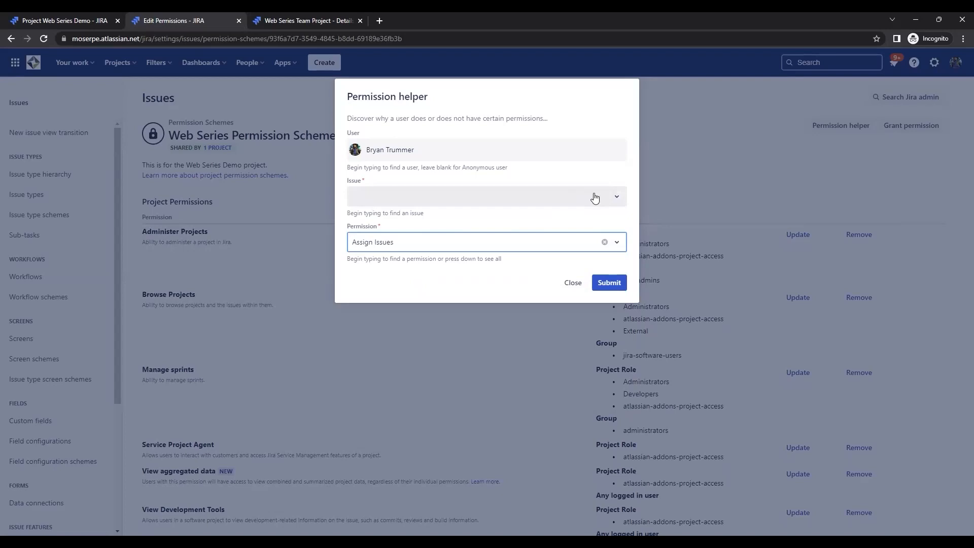
pyautogui.click(573, 283)
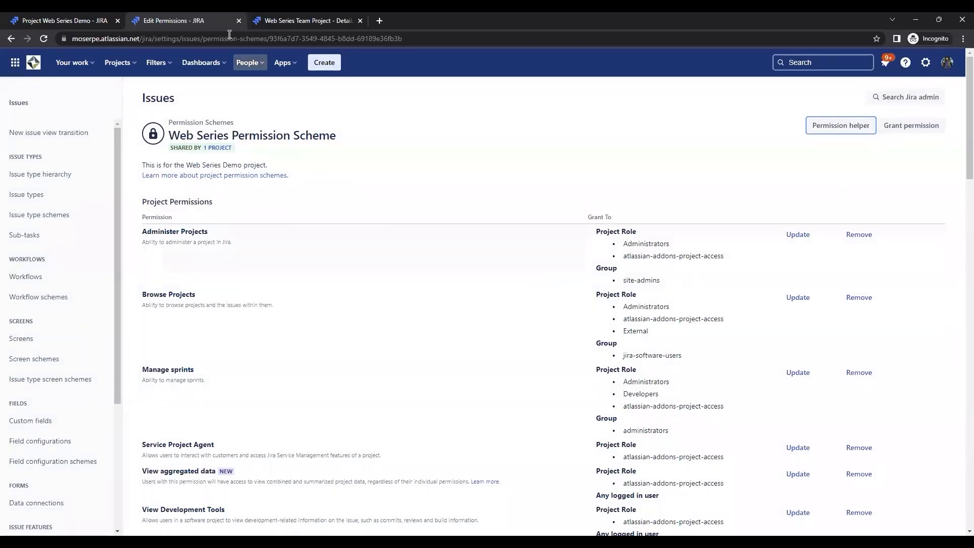
# - Close the permission scheme page and open the Access settings of Web Series Team Project
pyautogui.click(238, 21)
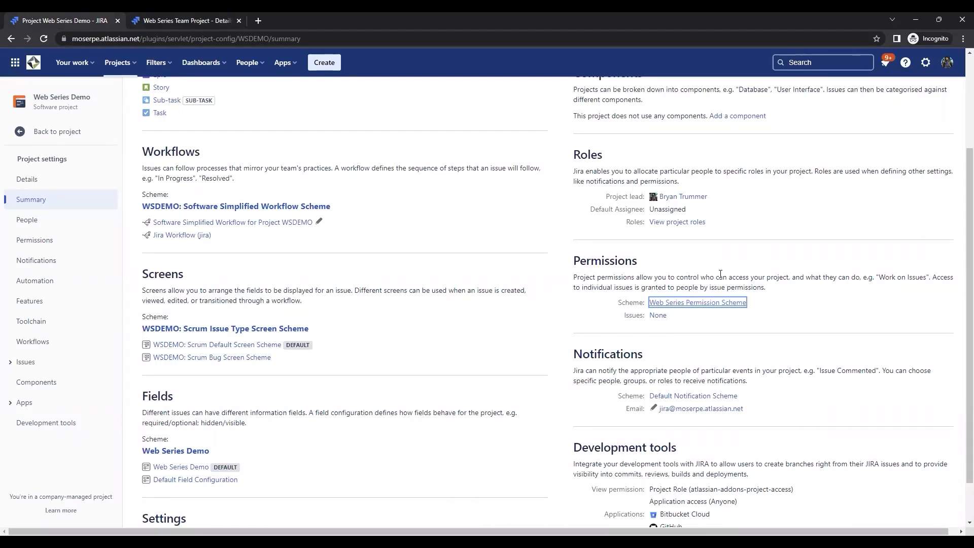
pyautogui.click(174, 13)
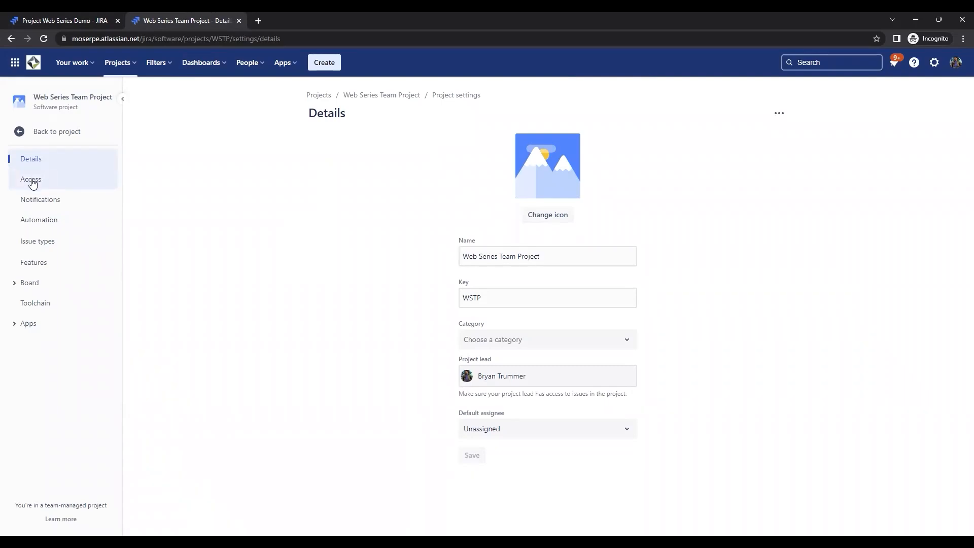
pyautogui.click(56, 179)
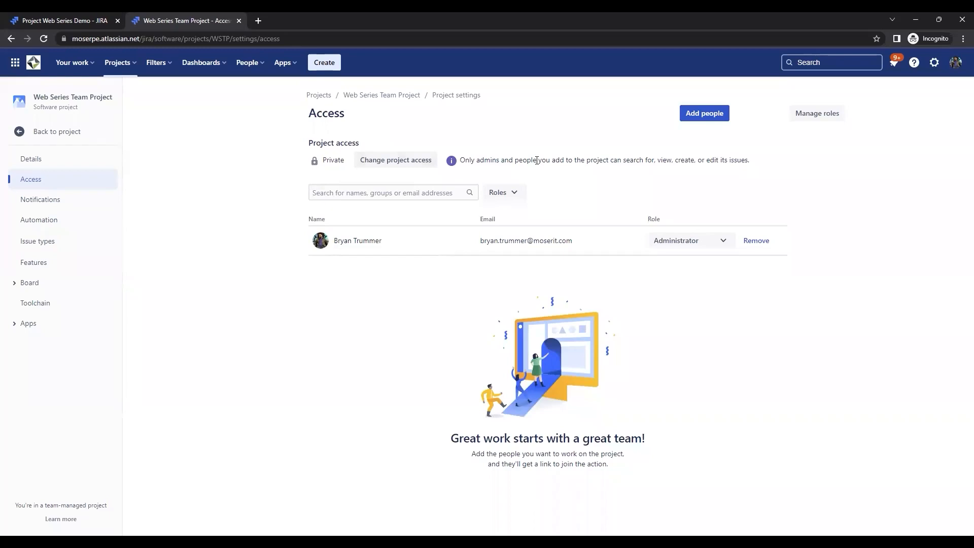
# - Examine the project access levels and the role options available for people in Web Series Team Project
pyautogui.click(387, 162)
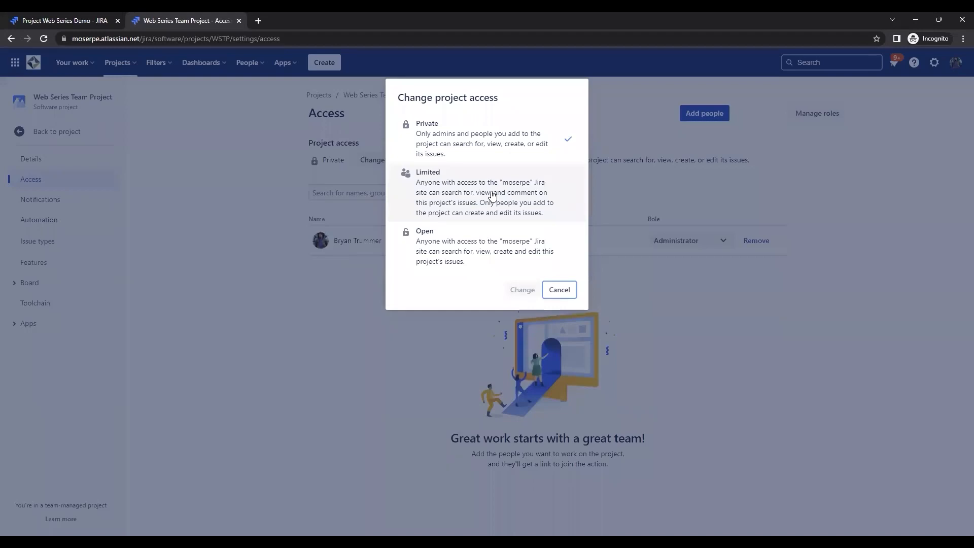
pyautogui.click(560, 290)
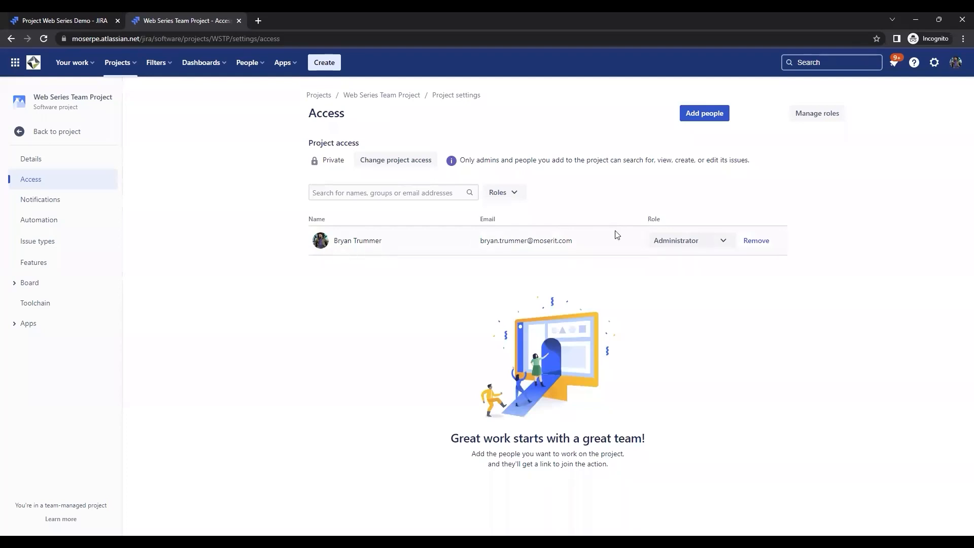
pyautogui.click(702, 241)
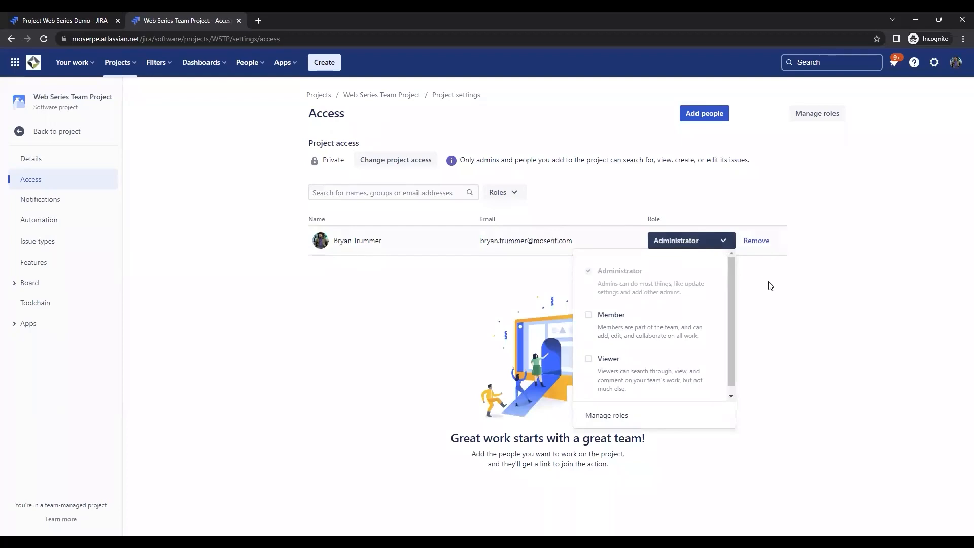
pyautogui.click(785, 301)
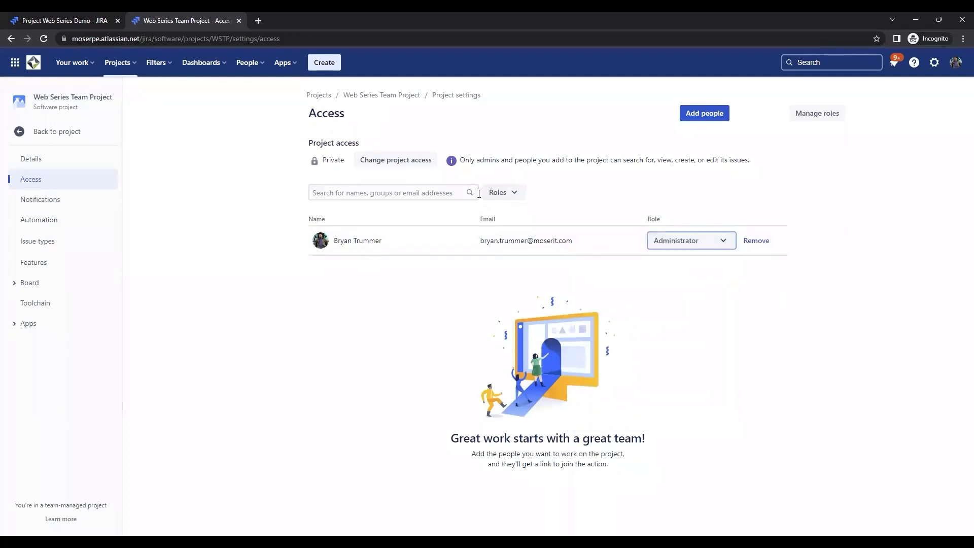
pyautogui.click(517, 197)
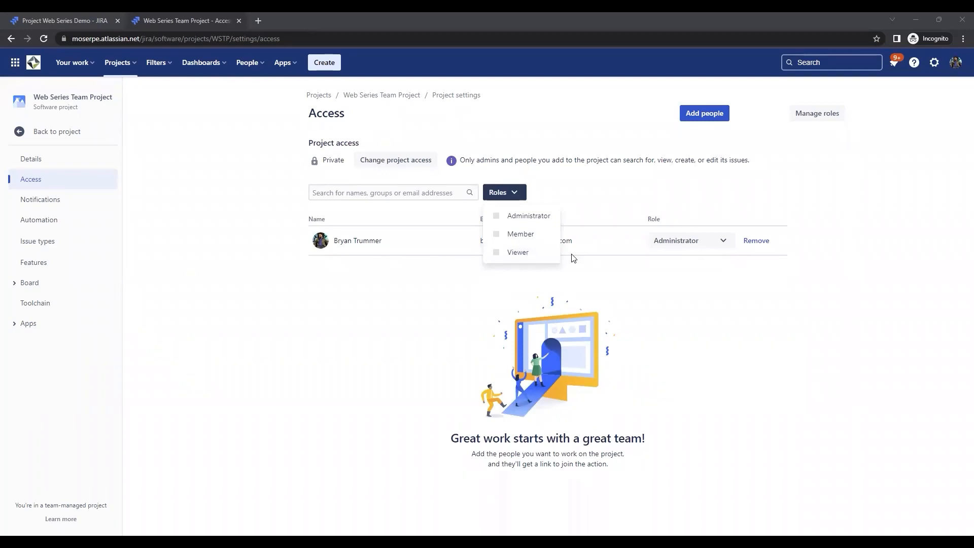
pyautogui.click(425, 318)
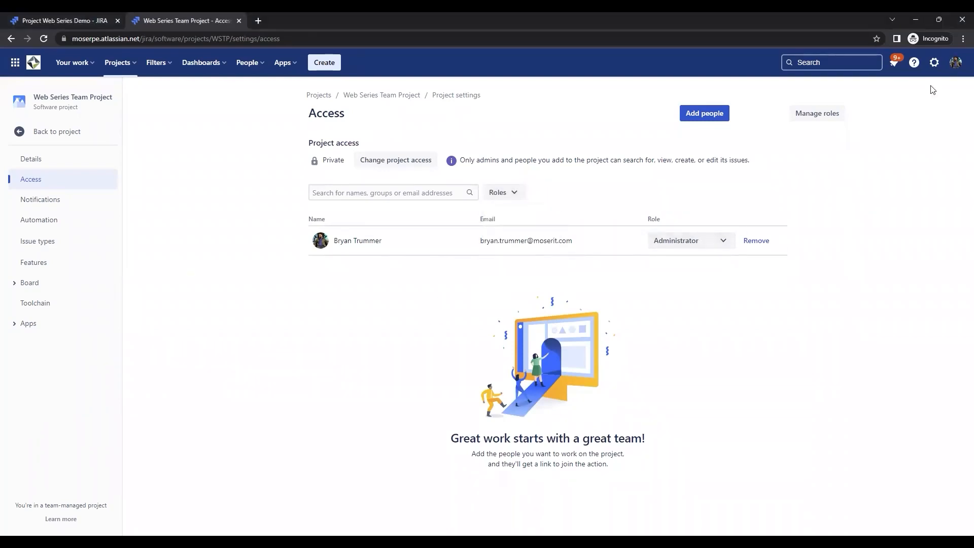
# - Add the project's existing administrator with the Member role as well, and check that person's assigned roles
pyautogui.click(707, 114)
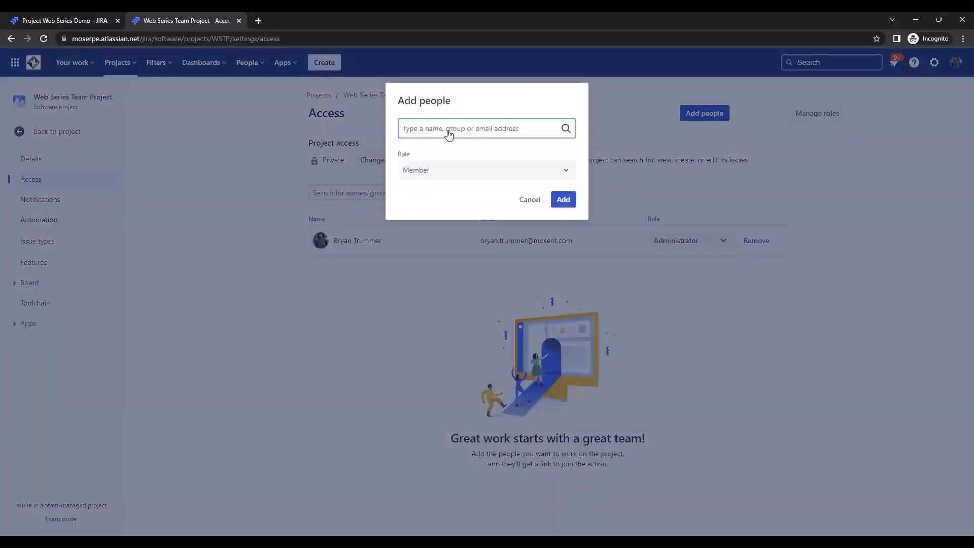
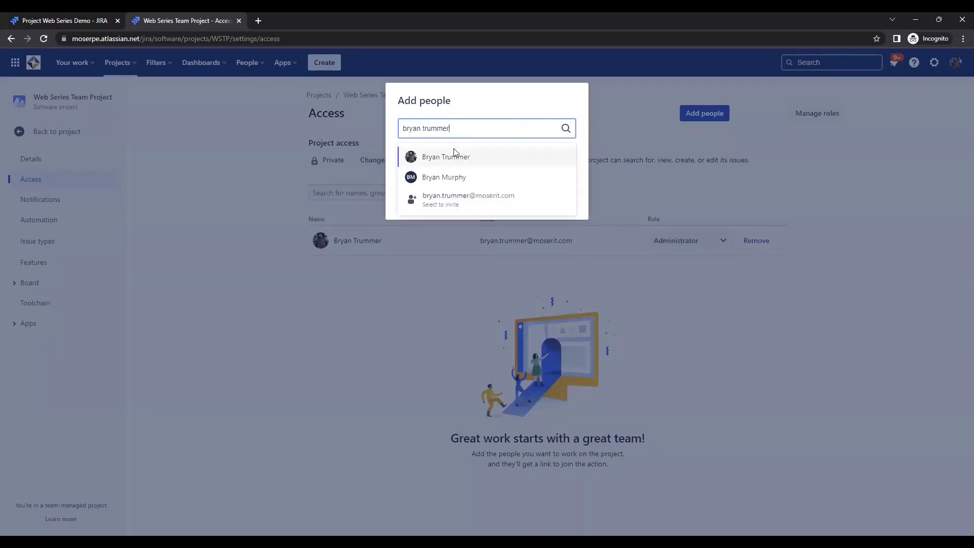
pyautogui.click(455, 157)
pyautogui.click(426, 172)
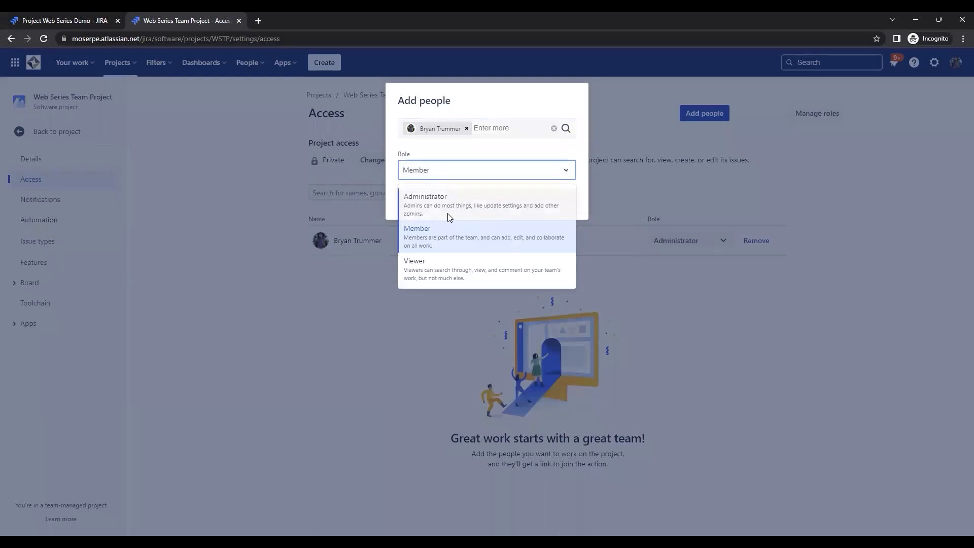
pyautogui.click(422, 237)
pyautogui.click(574, 201)
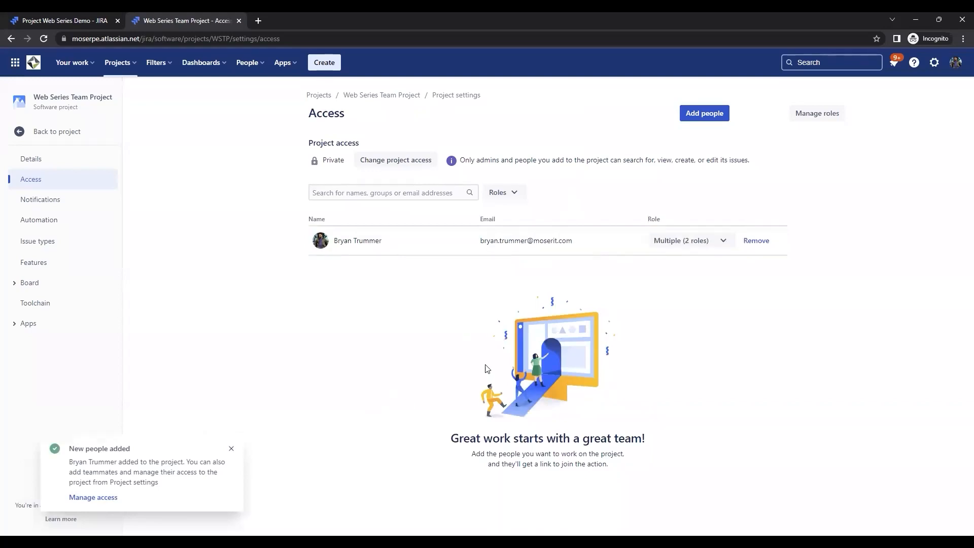
pyautogui.click(696, 245)
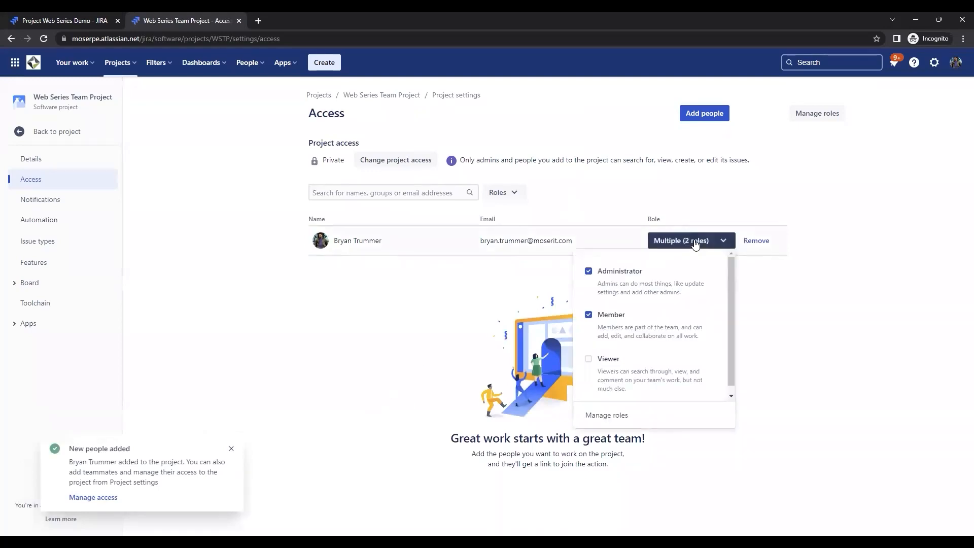
pyautogui.click(771, 313)
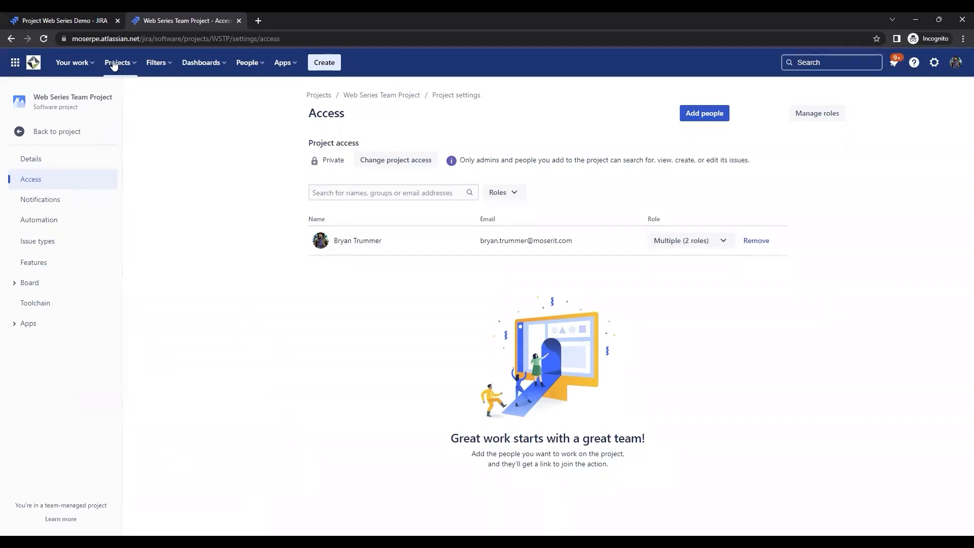
# - View the Web Series Demo project's permission scheme in a separate browser tab, and close that tab
pyautogui.click(81, 22)
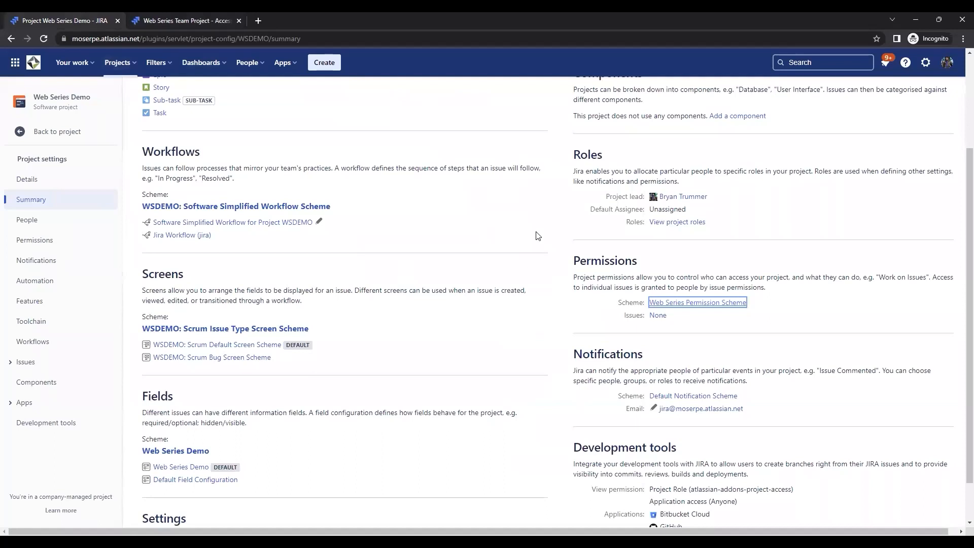
pyautogui.rightClick(699, 303)
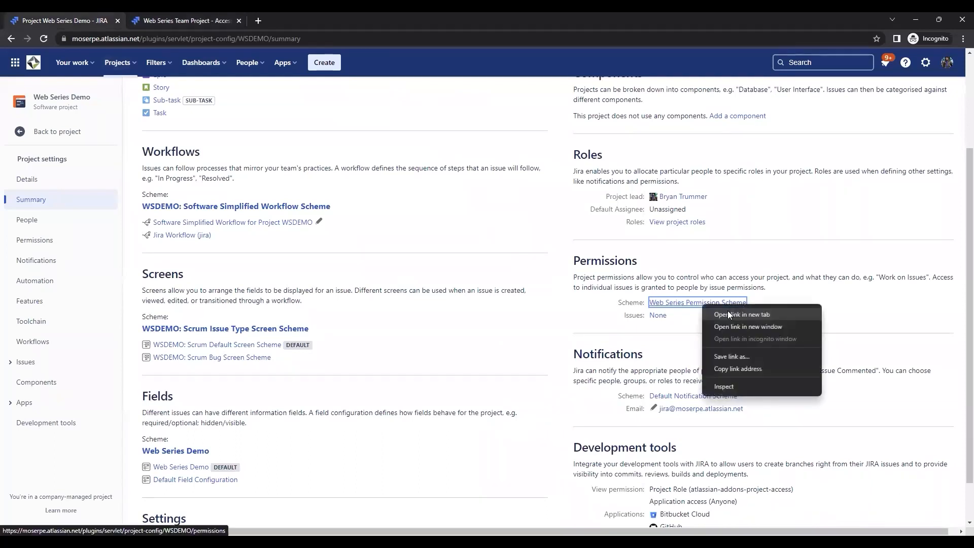
pyautogui.click(728, 311)
pyautogui.click(182, 18)
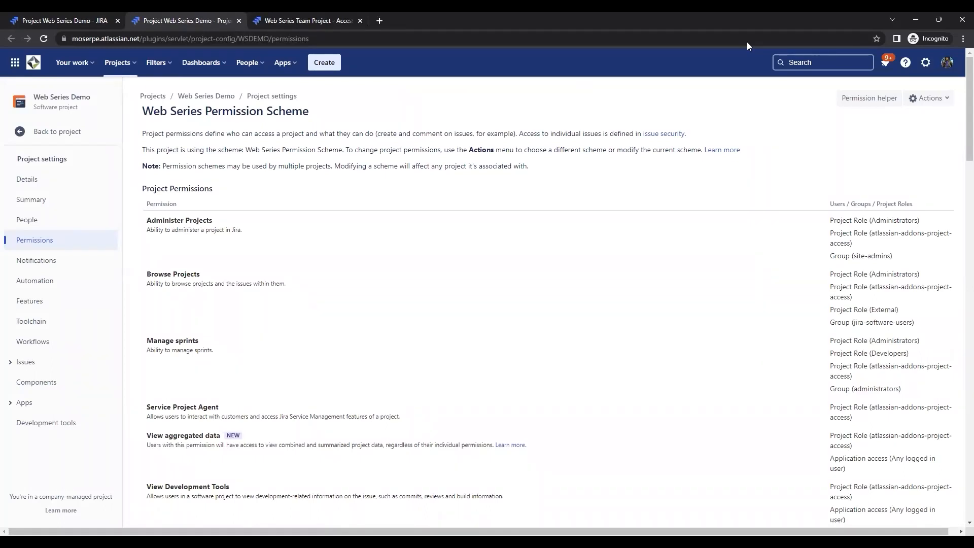
pyautogui.click(239, 20)
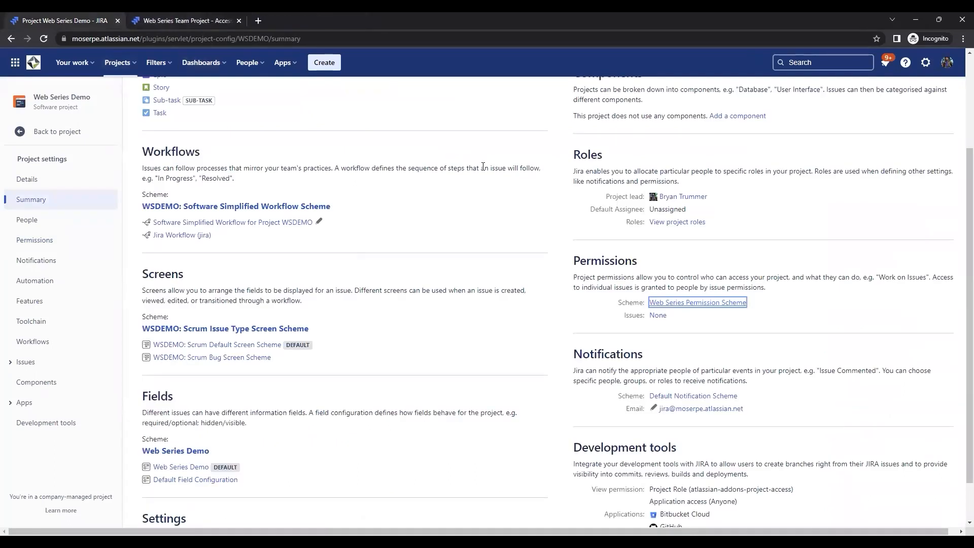